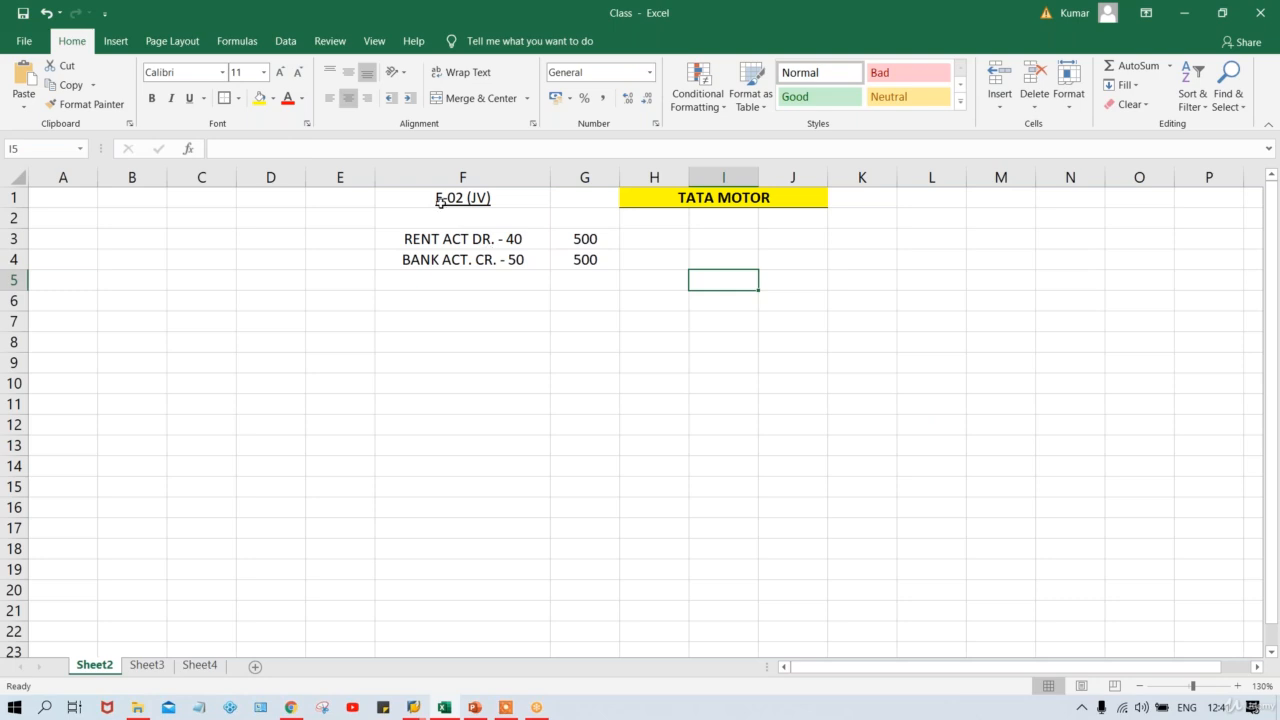
- Set both the rent account debit and the bank account credit amounts of the F-02 journal entry to 600
left_click_drag(441, 204, 561, 264)
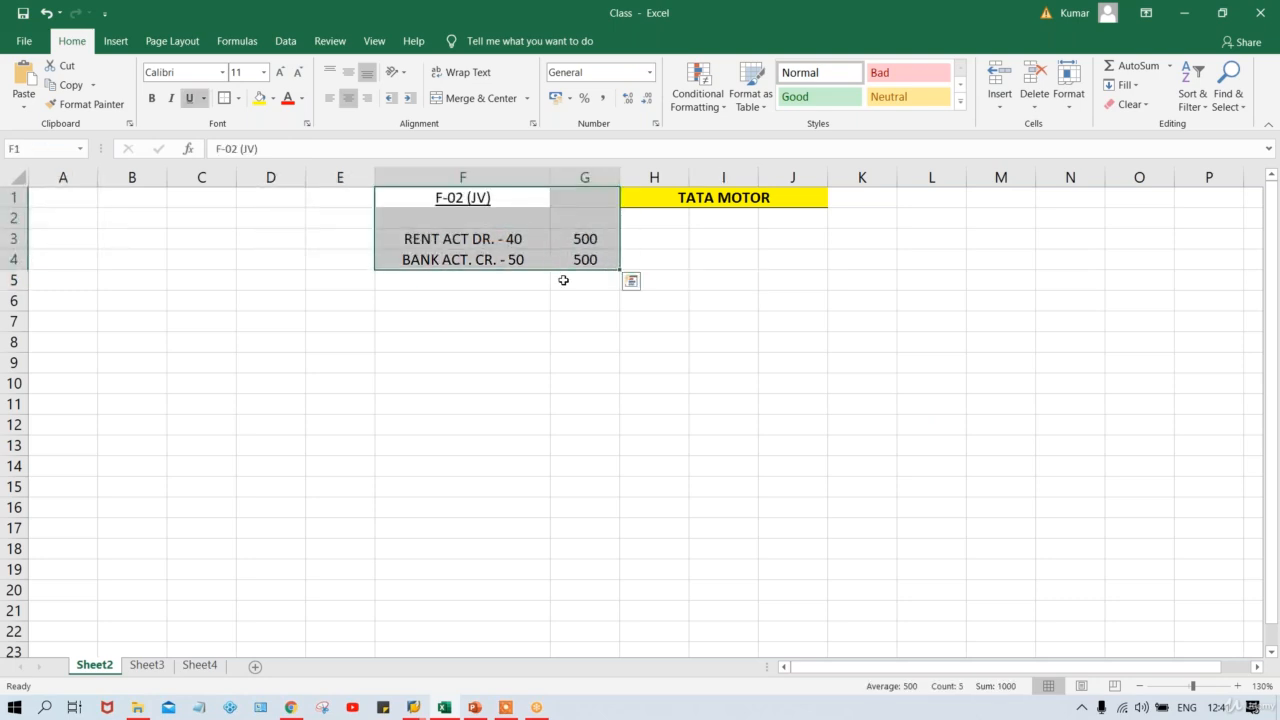
left_click(578, 408)
left_click(581, 237)
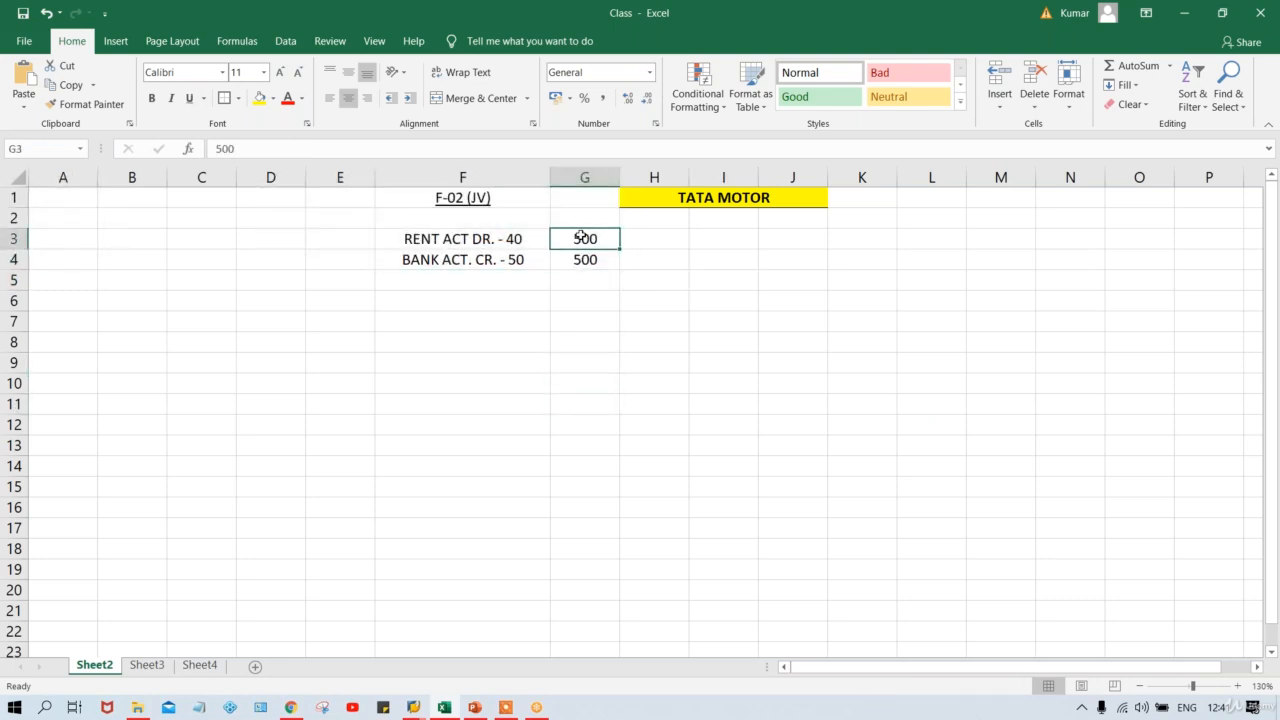
type("600")
key("Return")
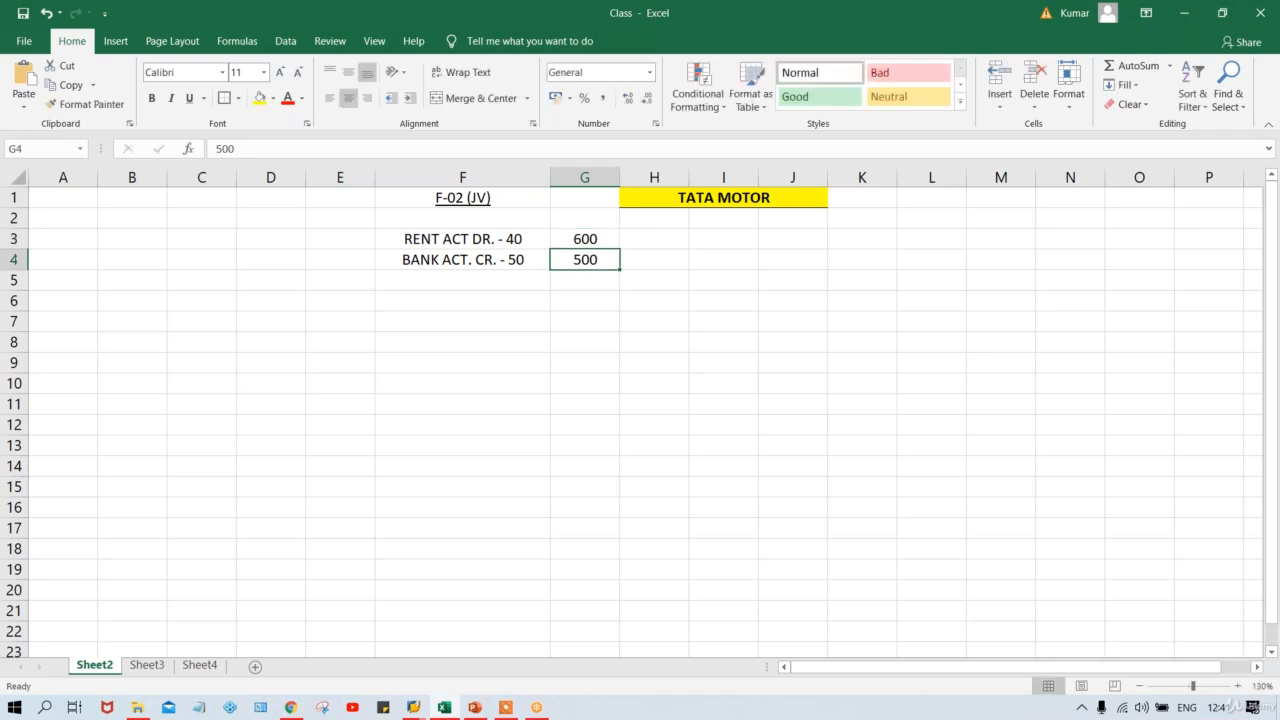
type("600")
key("Return")
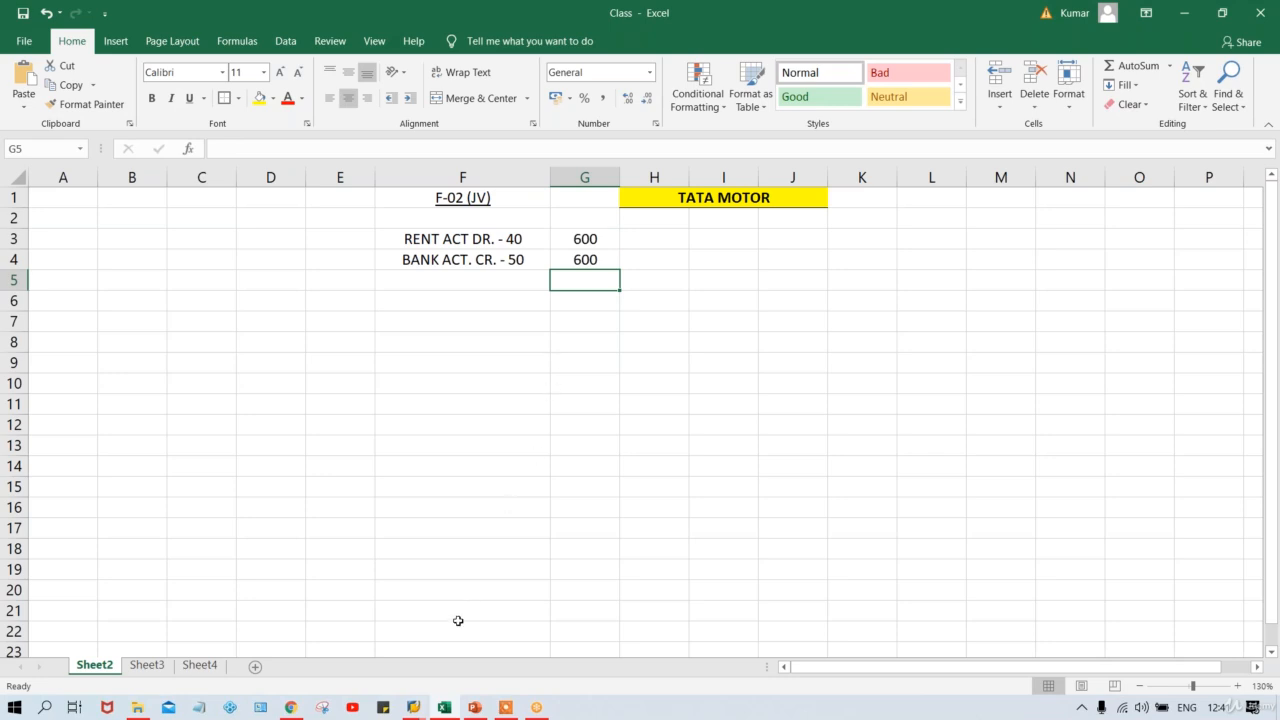
- Switch to the SAP Easy Access session, open transaction FB50 and enter 11.08.2020 as the document date
mouse_move(418, 712)
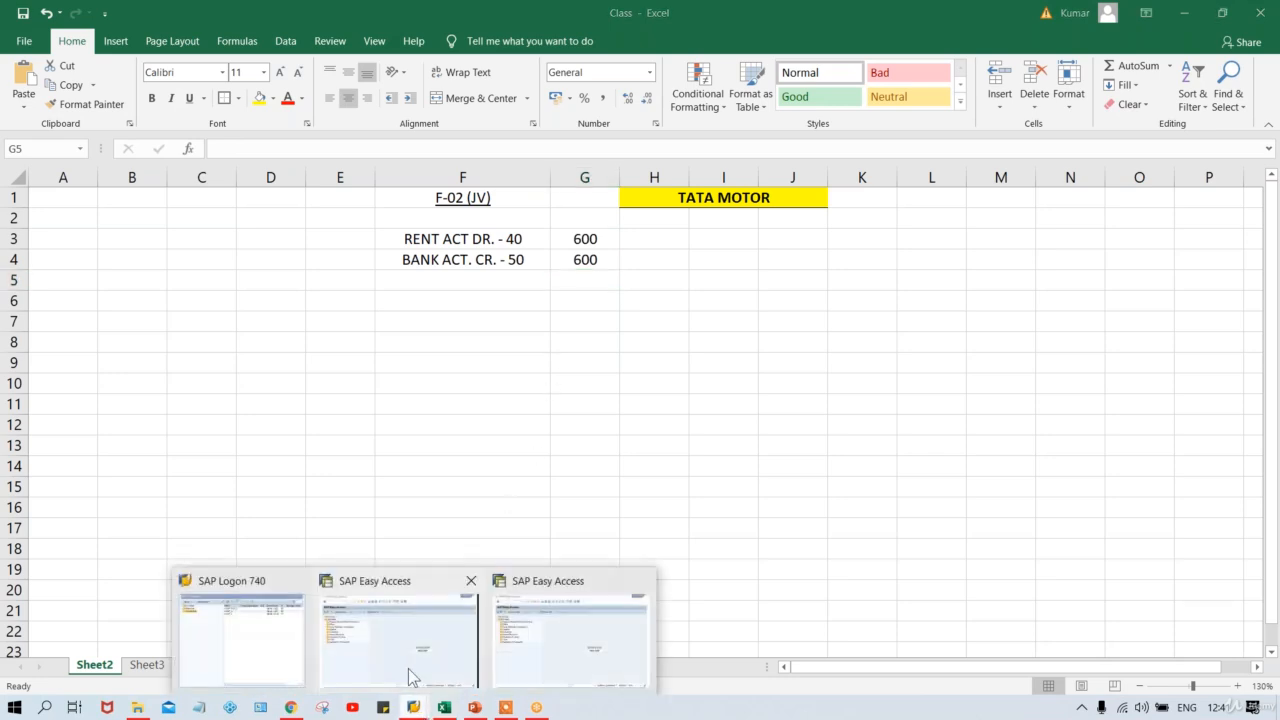
left_click(413, 677)
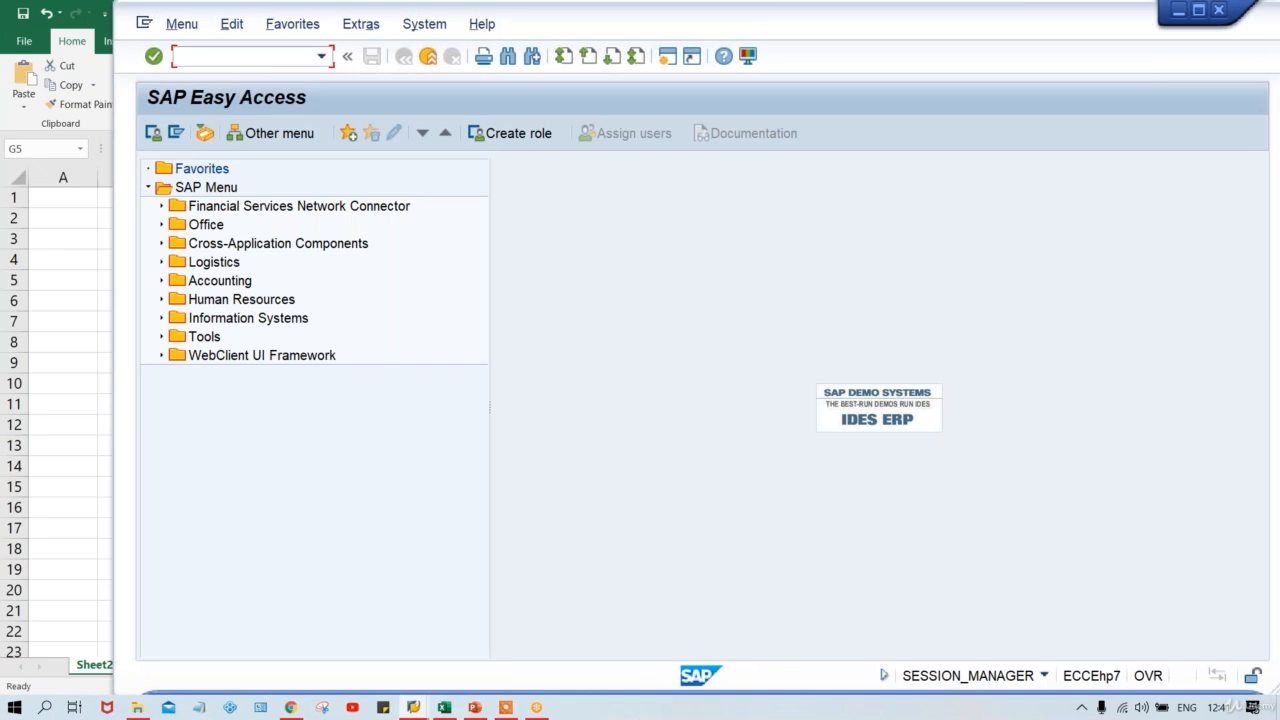
type("FB50")
key("Return")
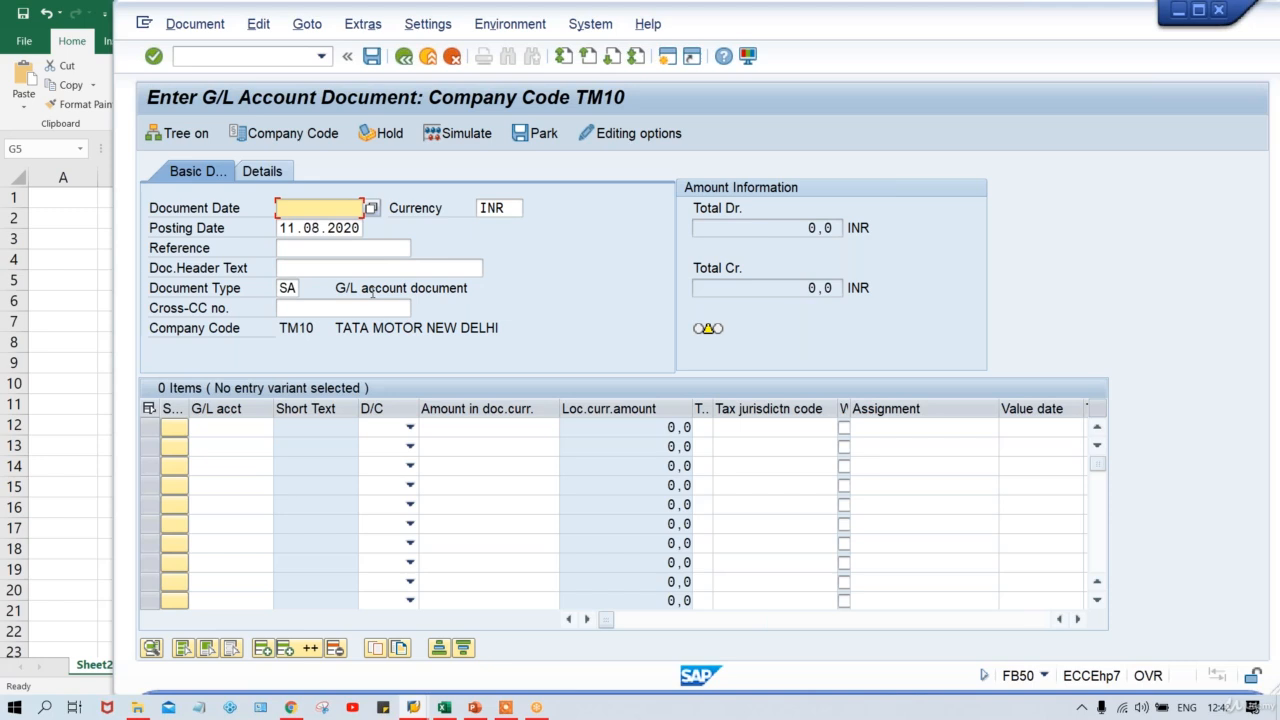
type("11.08.2020")
- Set the document type option to Display with short name in the accounting editing options, save it and return to the G/L document
left_click(288, 288)
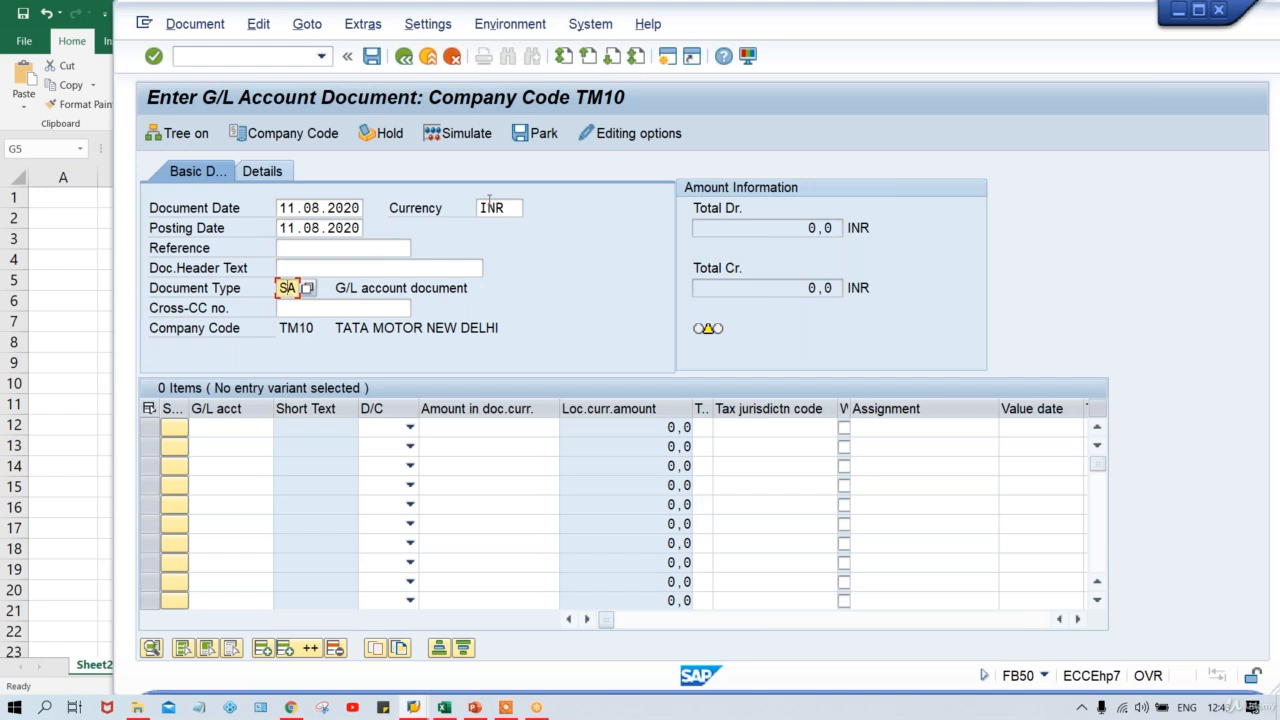
left_click(624, 135)
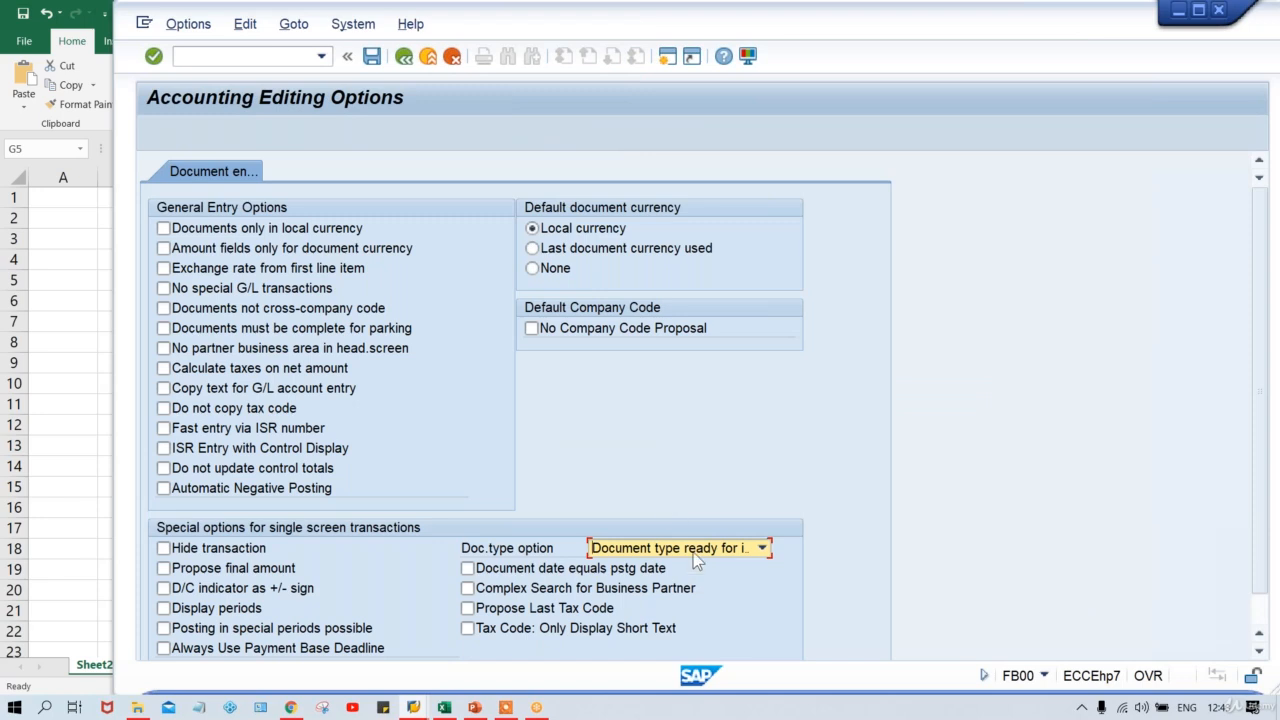
left_click(680, 557)
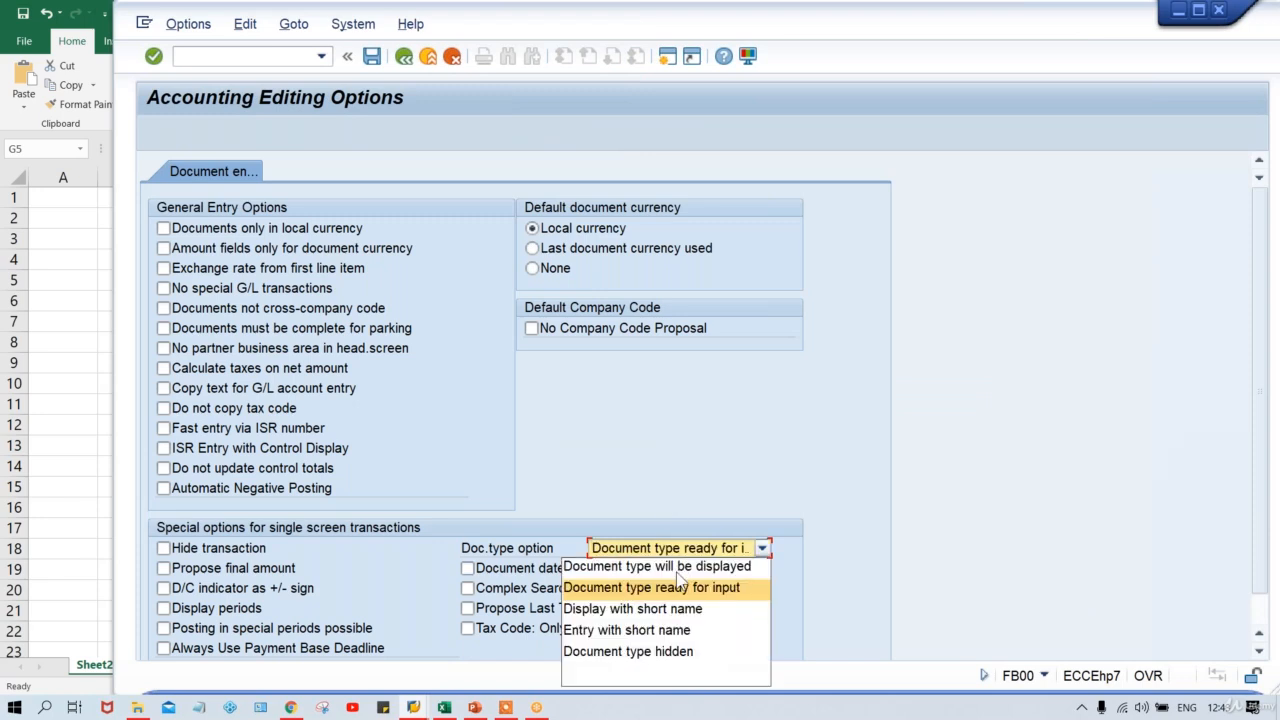
left_click(676, 656)
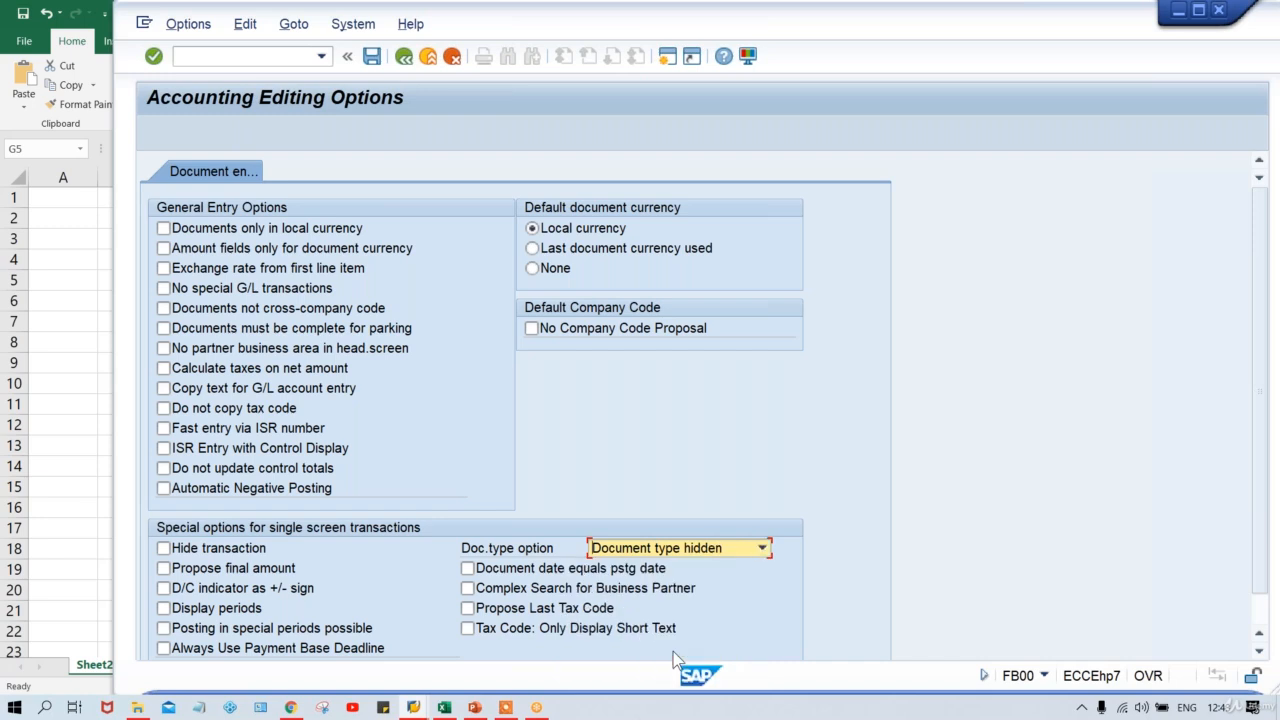
left_click(723, 549)
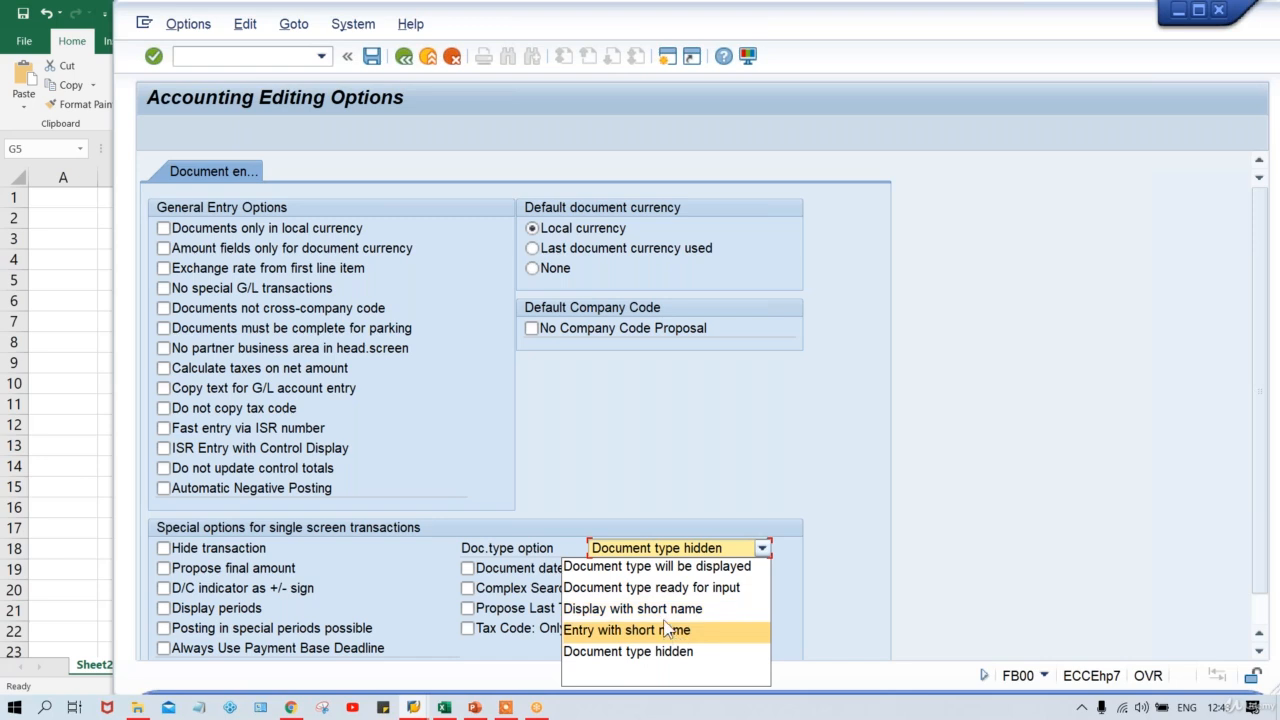
left_click(665, 608)
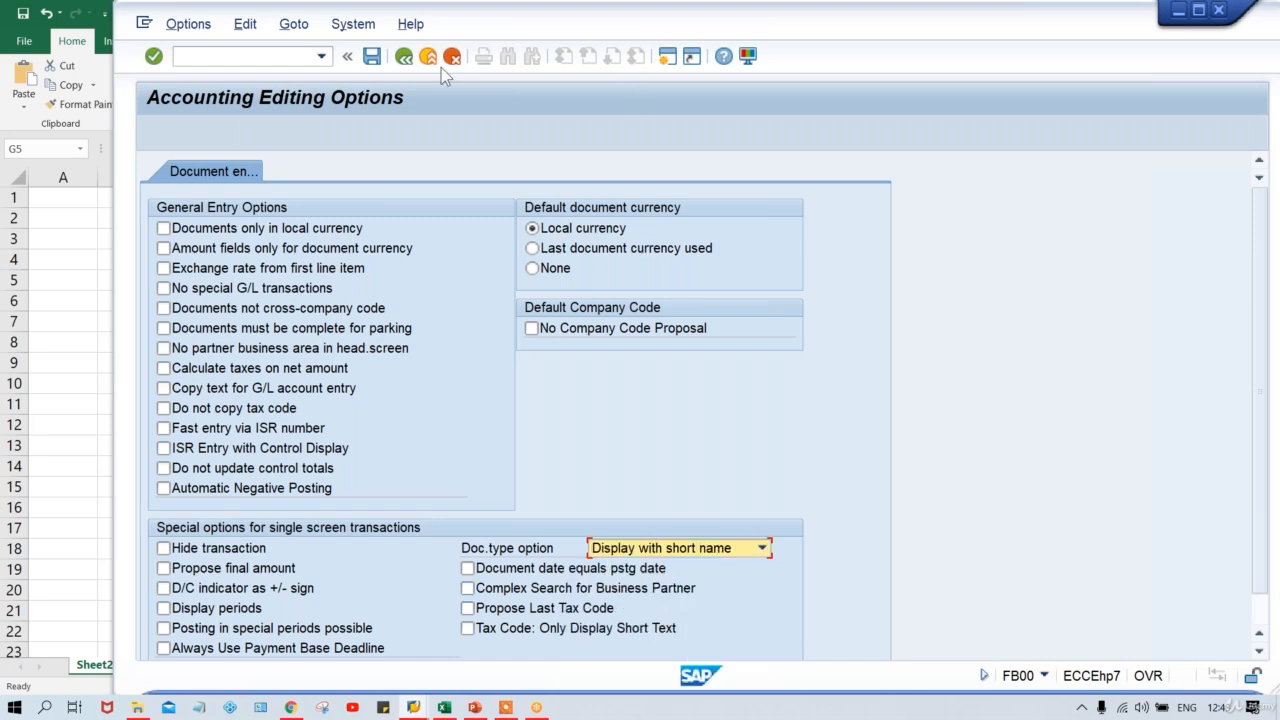
left_click(373, 60)
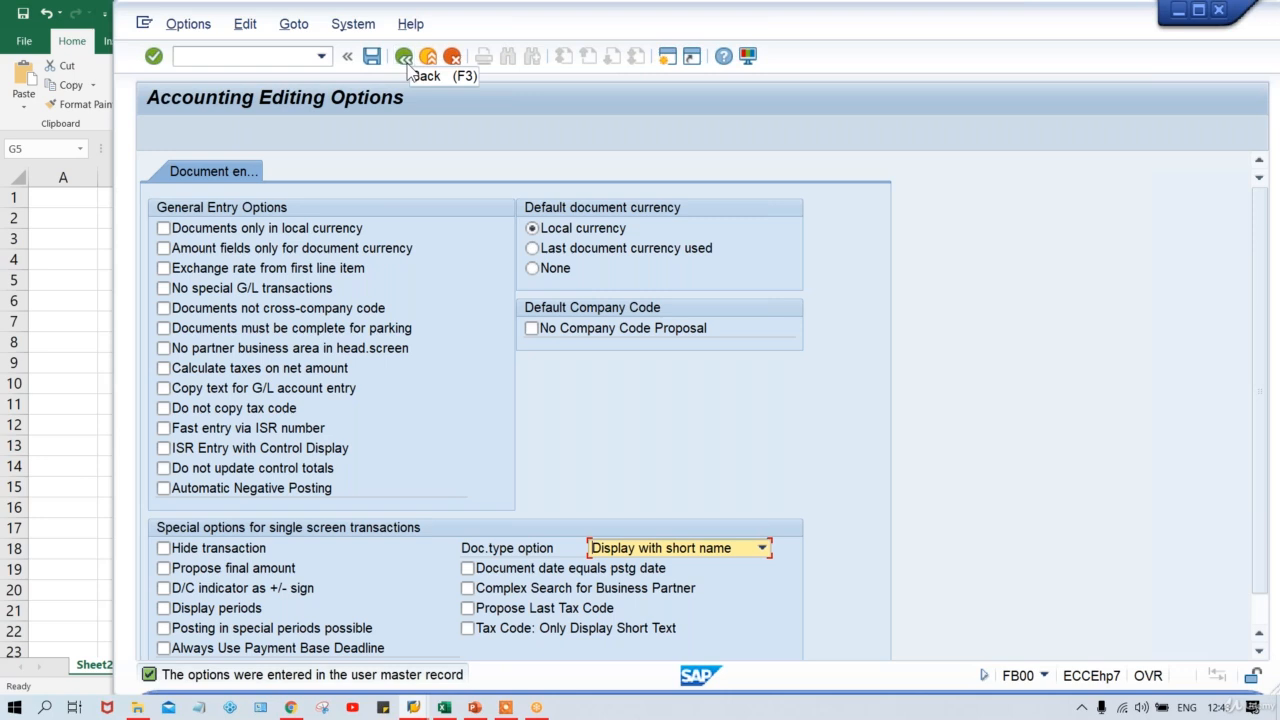
left_click(405, 58)
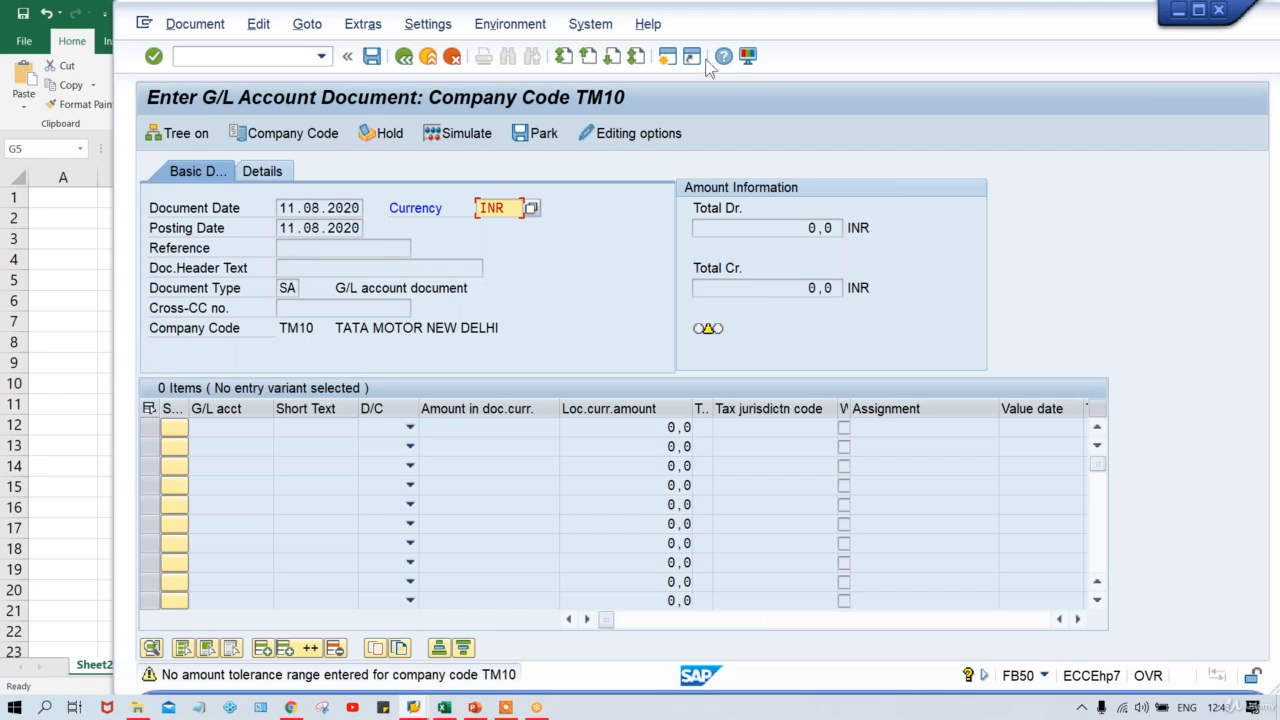
- Log off from SAP, discarding the unsaved G/L document
left_click(590, 24)
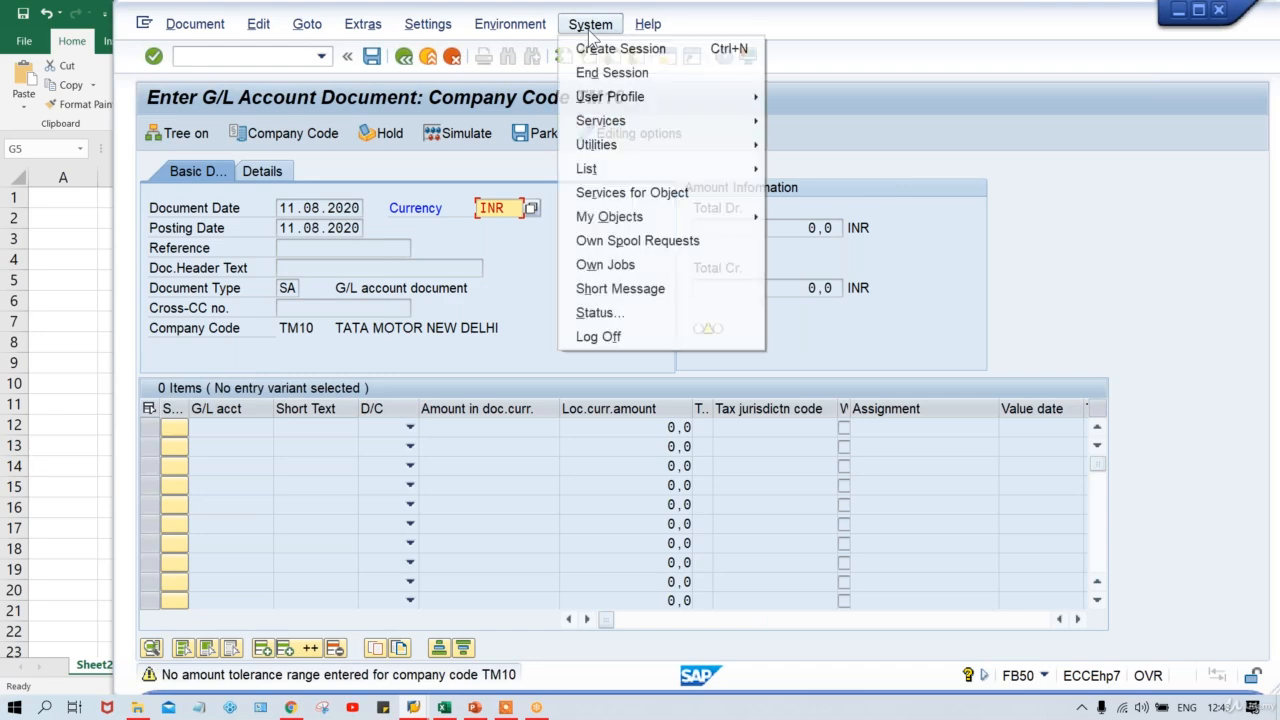
left_click(625, 335)
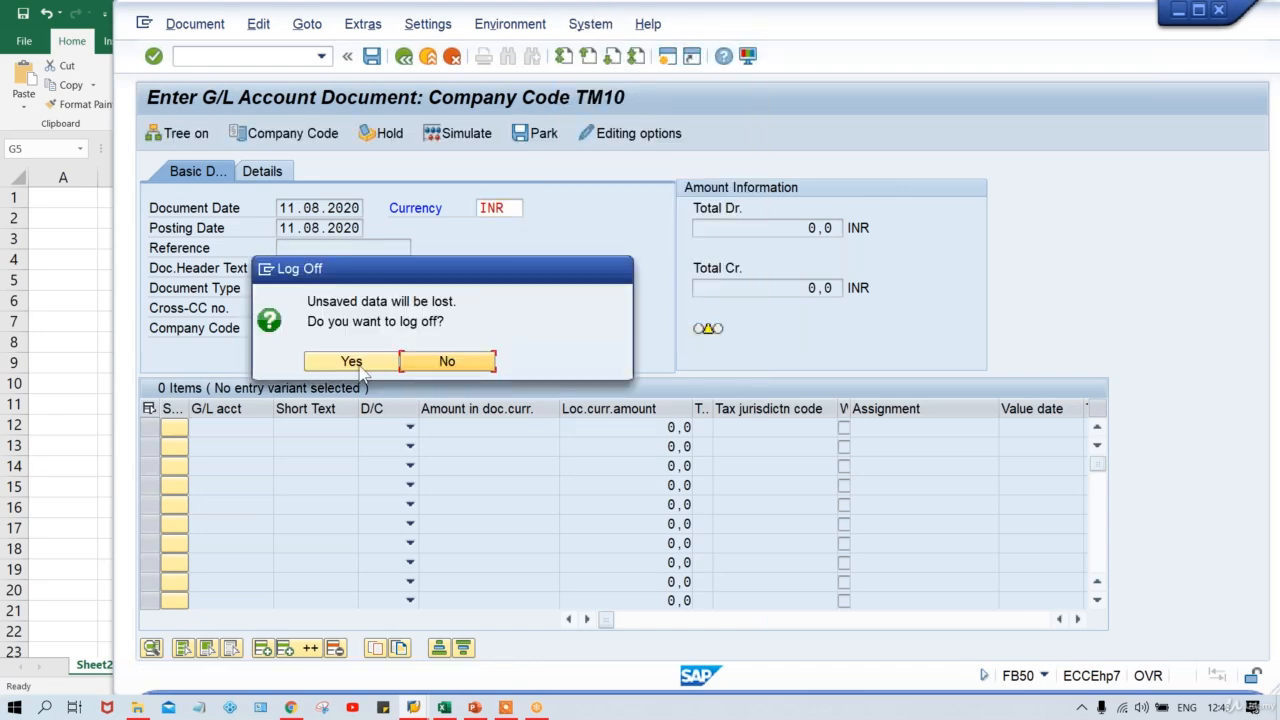
left_click(350, 362)
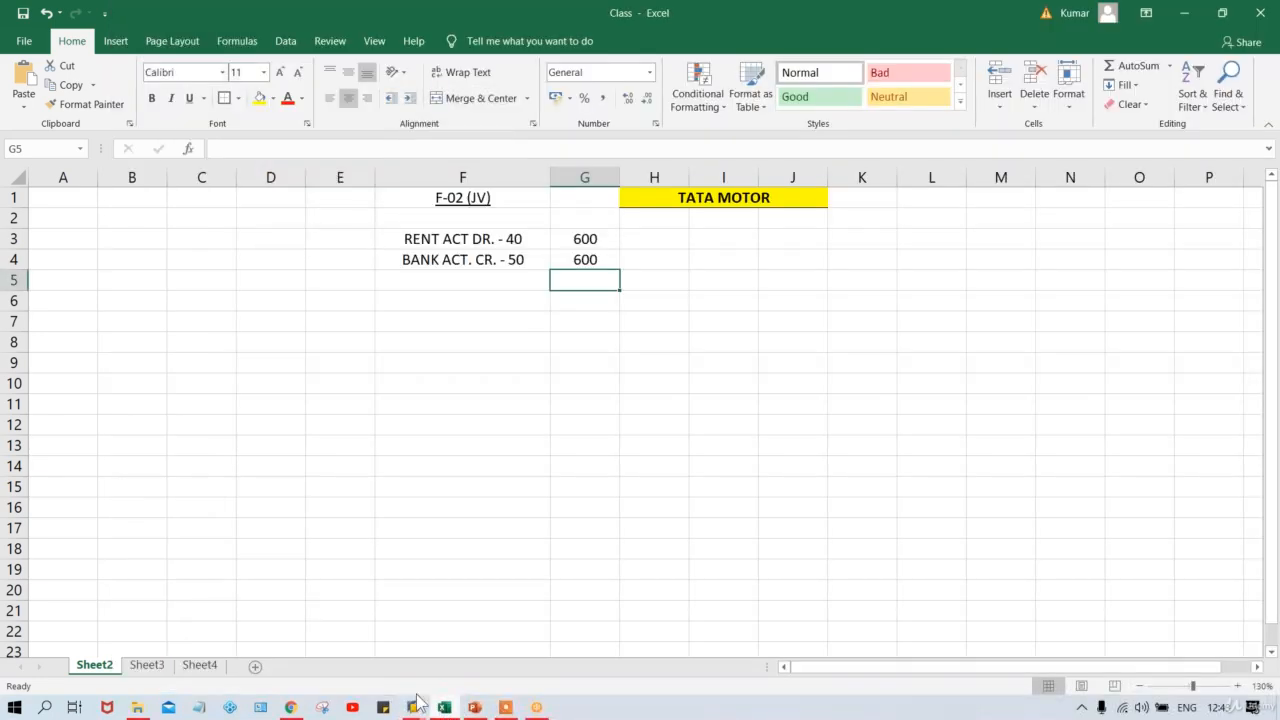
- Log on to the SAP_2 connection from SAP Logon with the user name and the account password
left_click(413, 707)
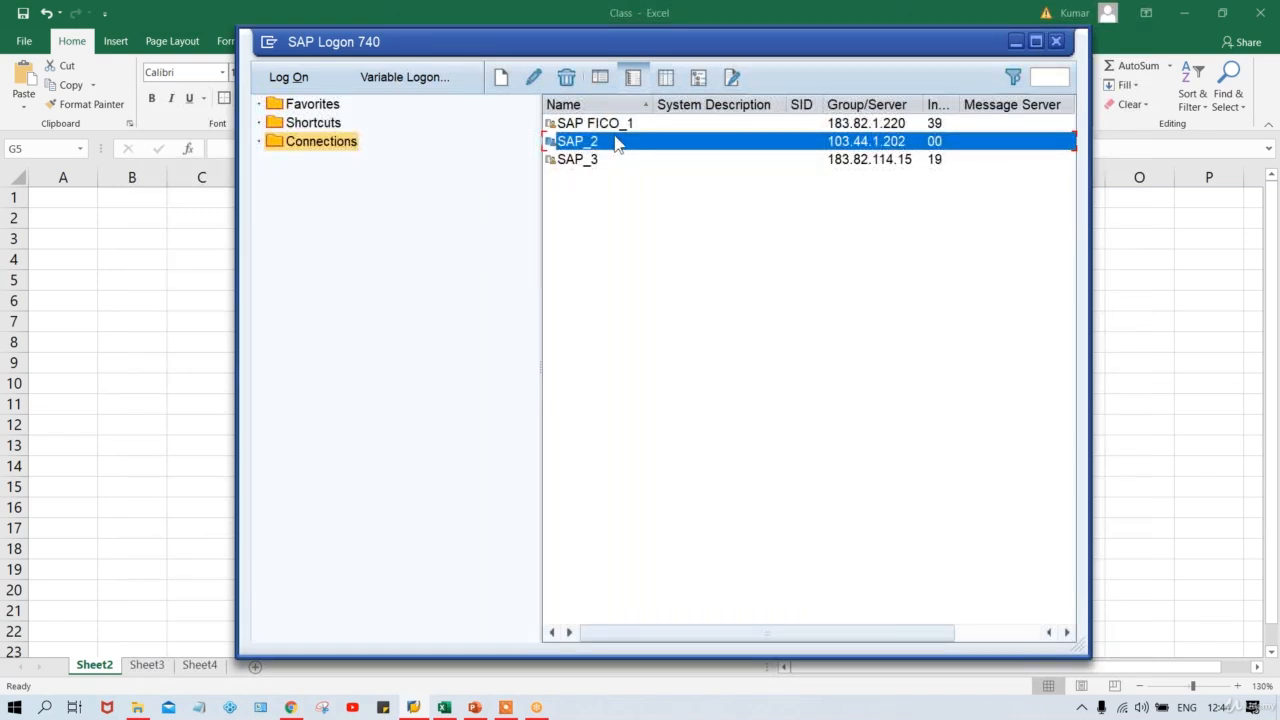
double_click(617, 144)
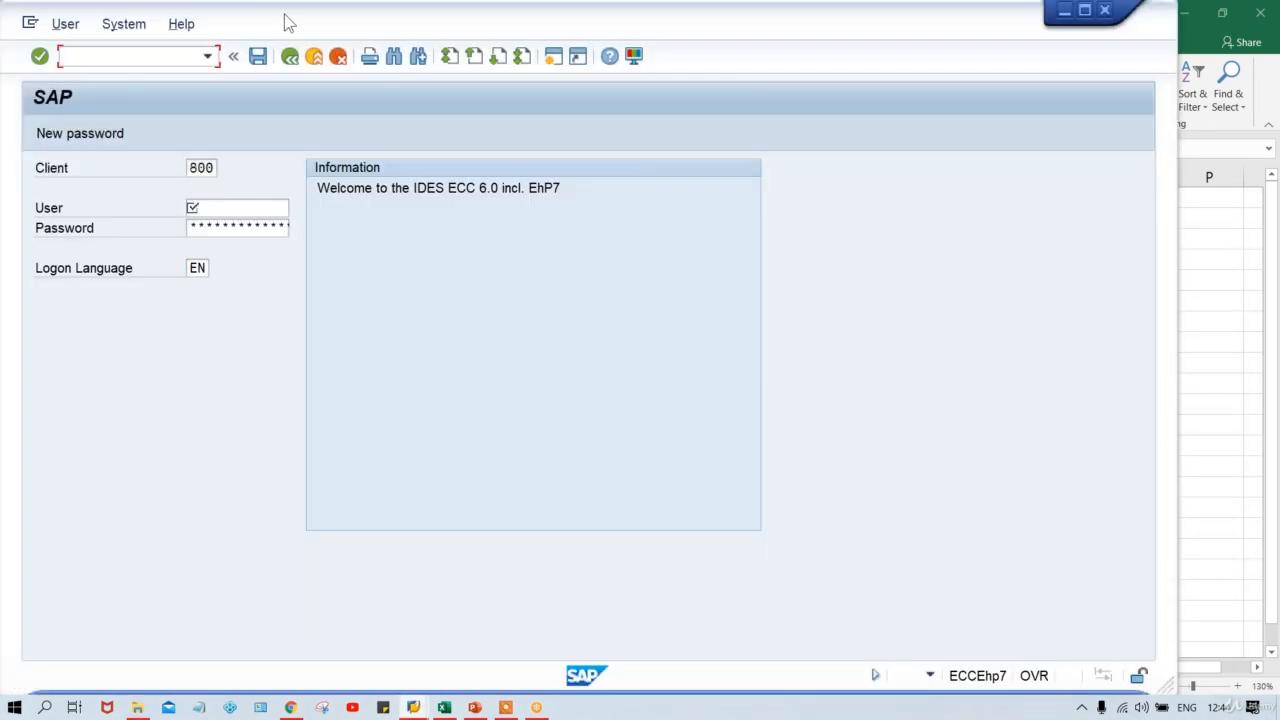
left_click_drag(288, 23, 380, 23)
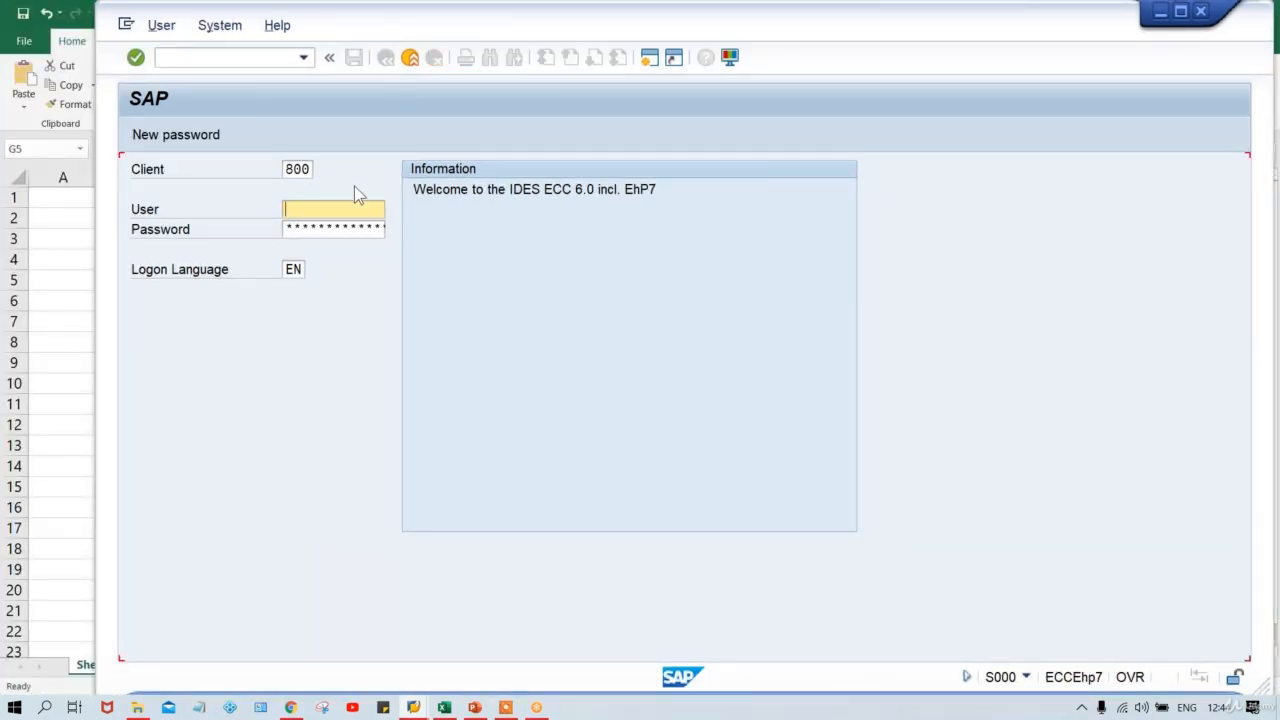
key("Down")
key("Tab")
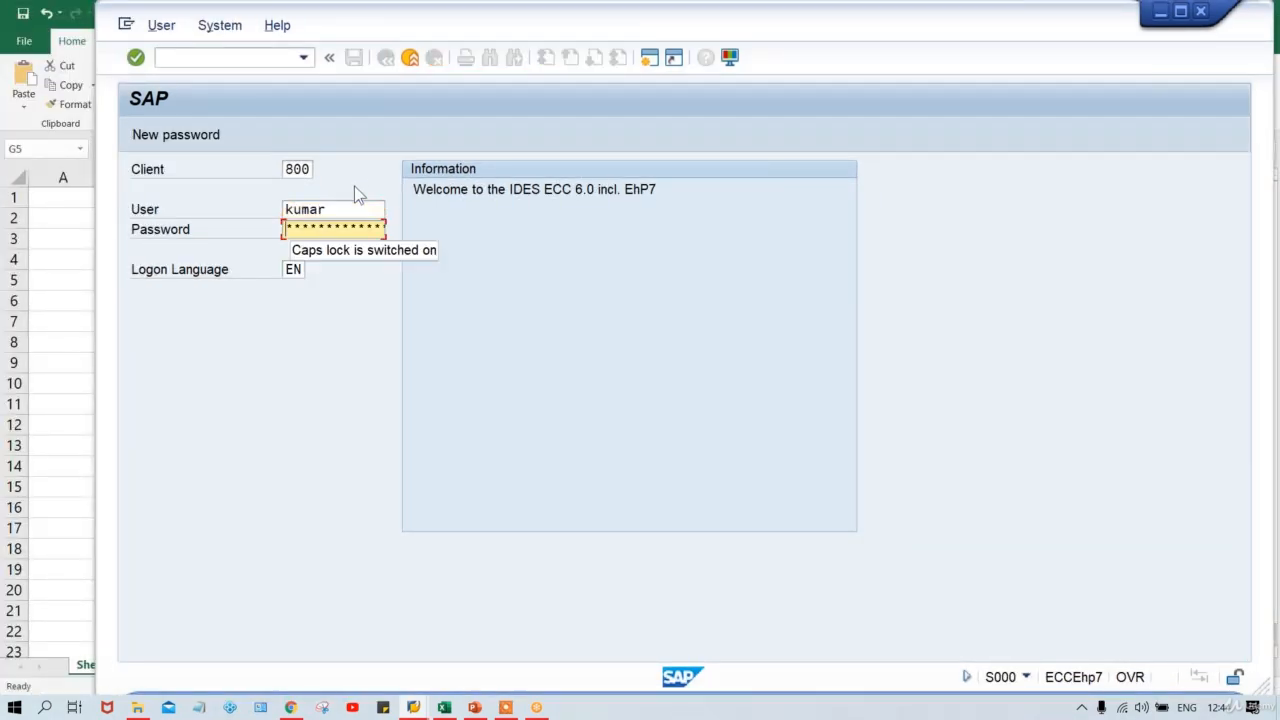
type("*")
key("BackSpace")
key("Caps_Lock")
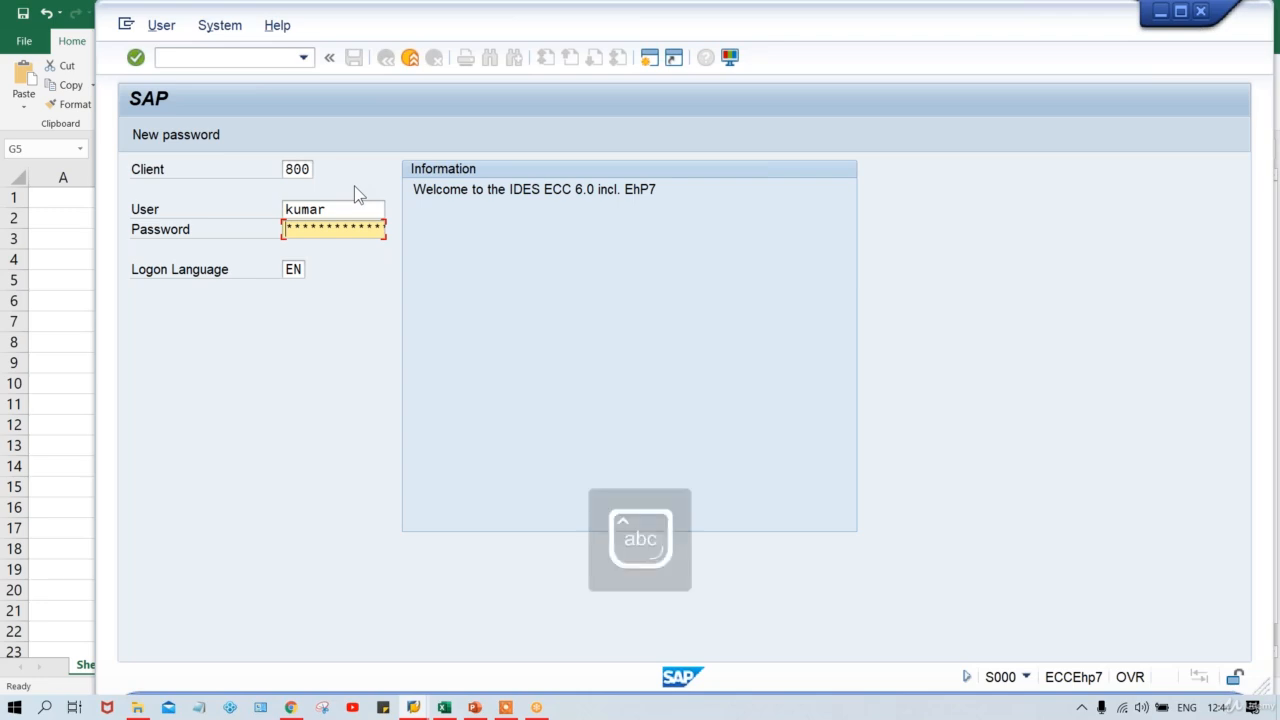
type("*******")
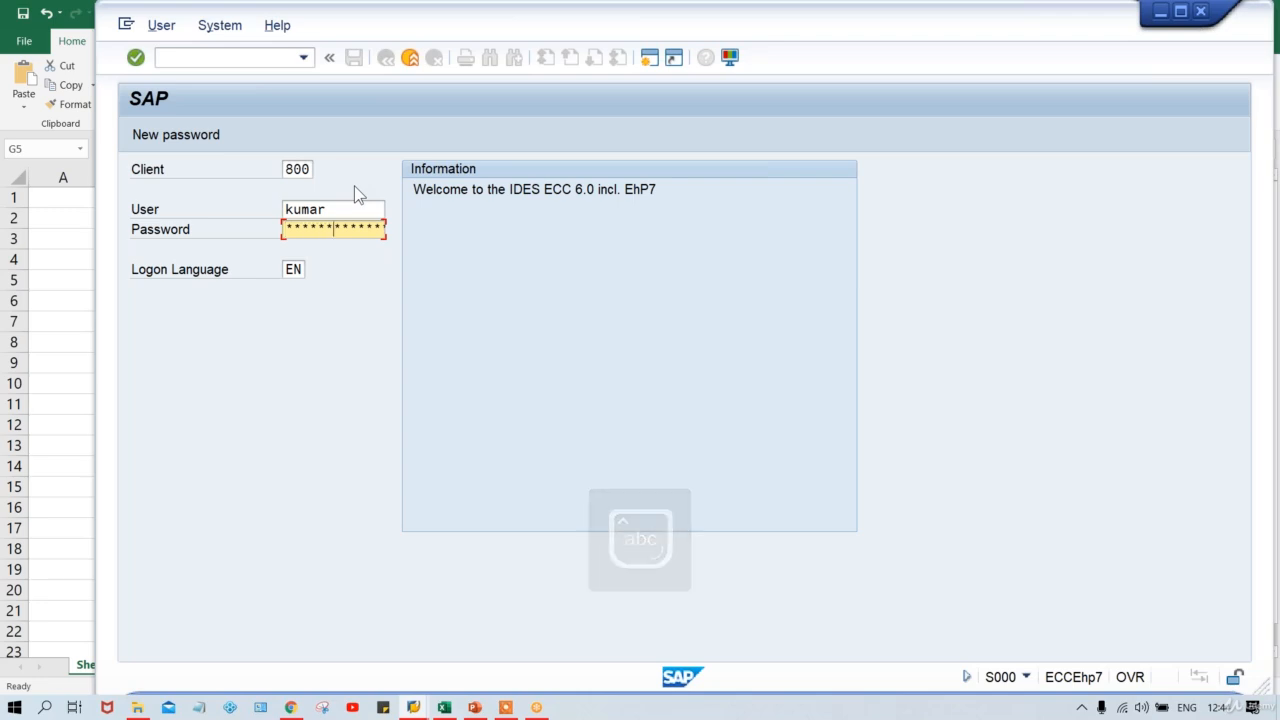
key("Return")
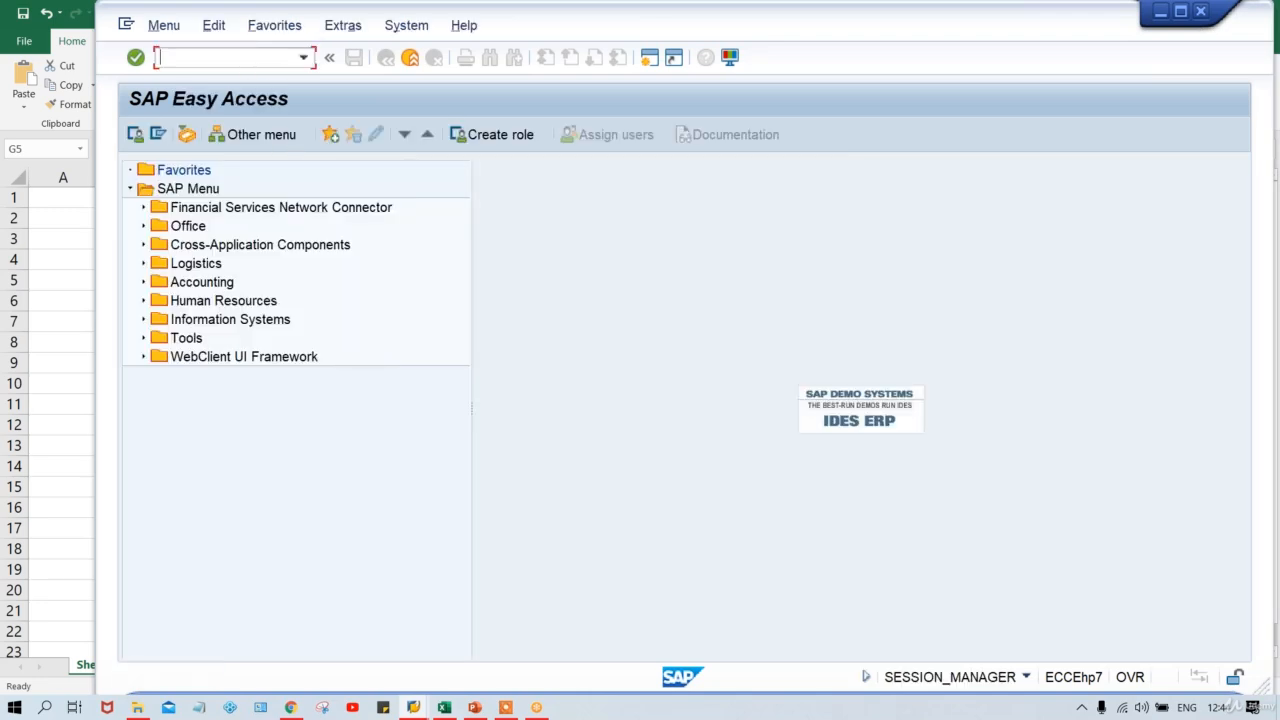
- Open transaction FB50 and change the company code to TM00
type("fb50")
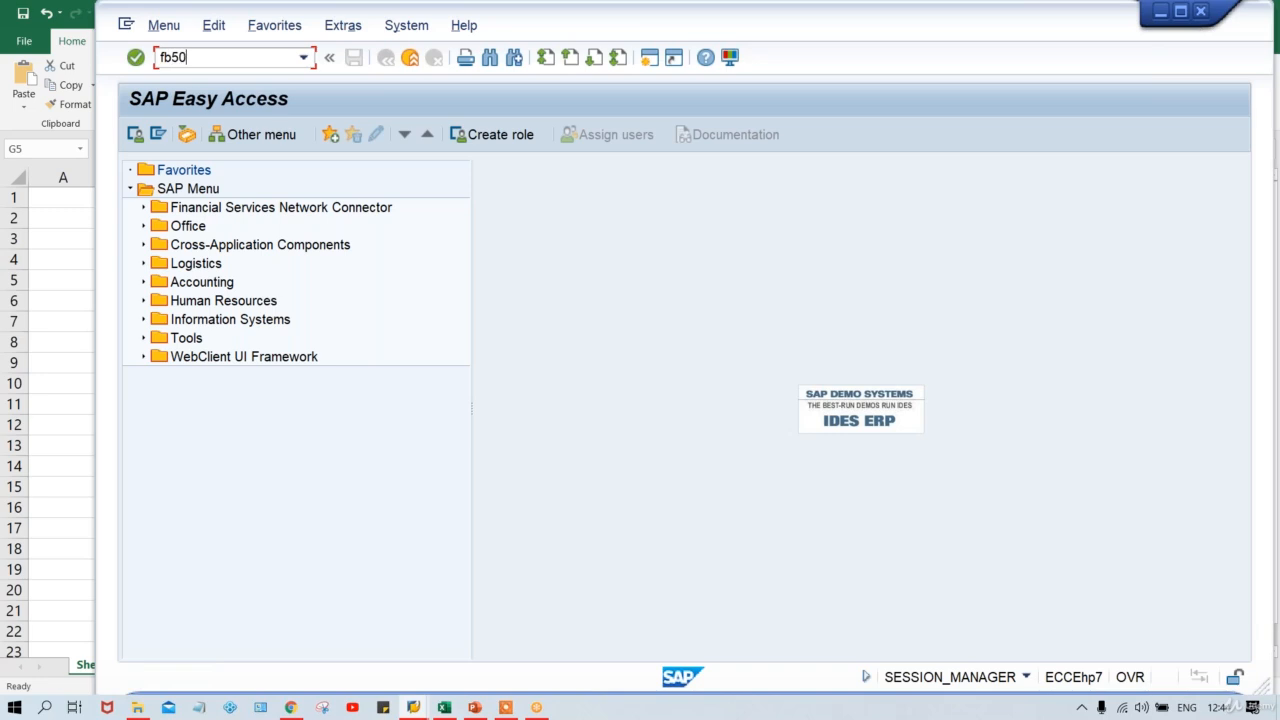
key("Return")
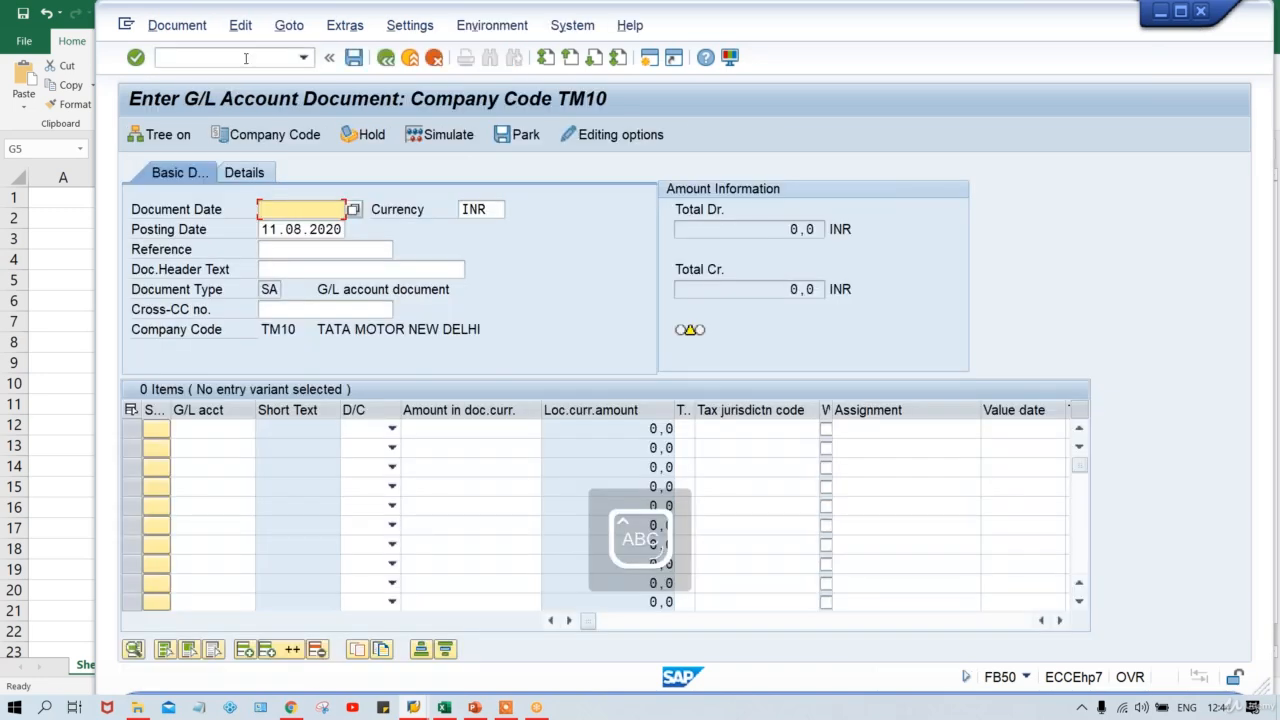
left_click(240, 136)
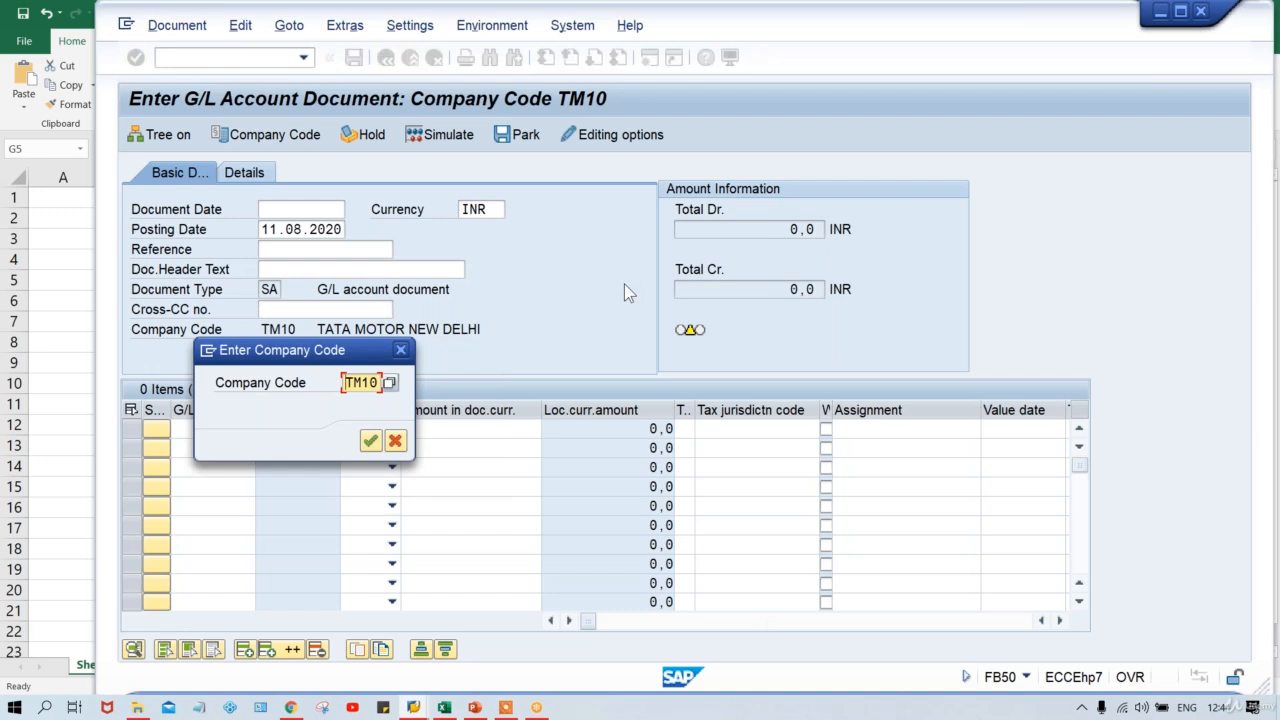
key("Right")
key("Right")
type("00")
key("Return")
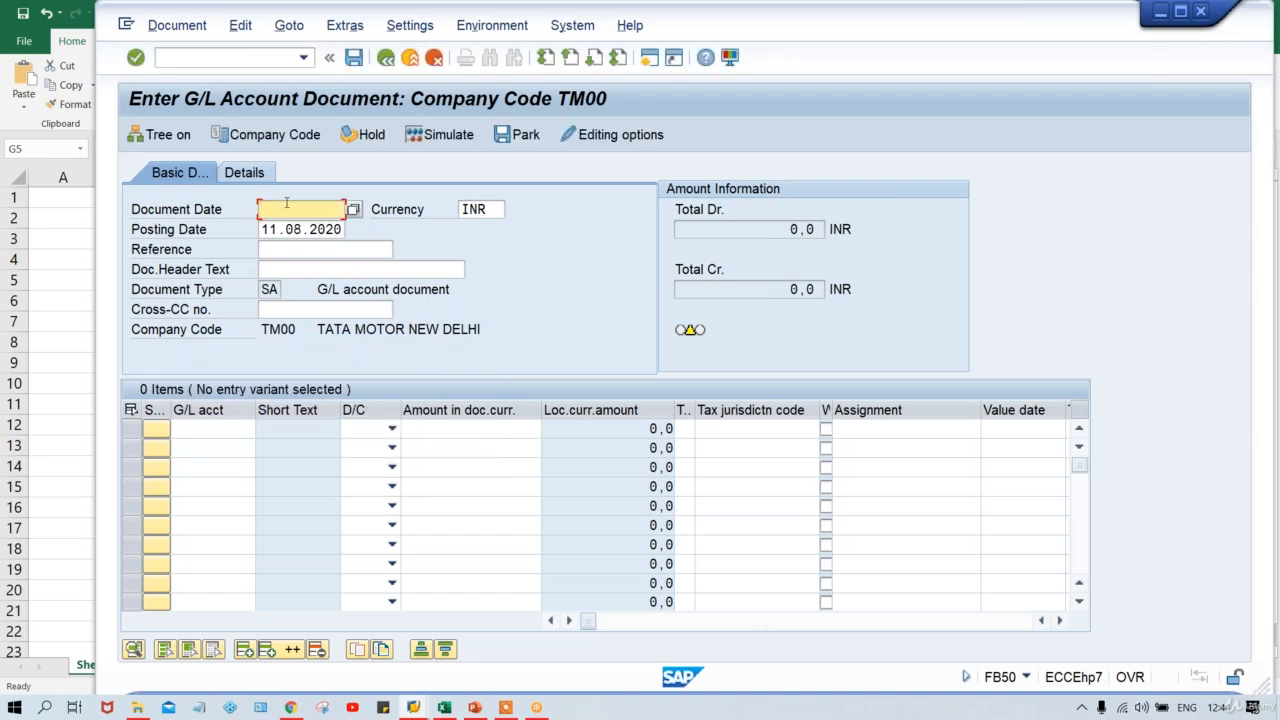
- Set the document date of the G/L account document to 11.08.2020
type("11")
key("Down")
key("Return")
key("Tab")
key("Tab")
key("Tab")
key("Tab")
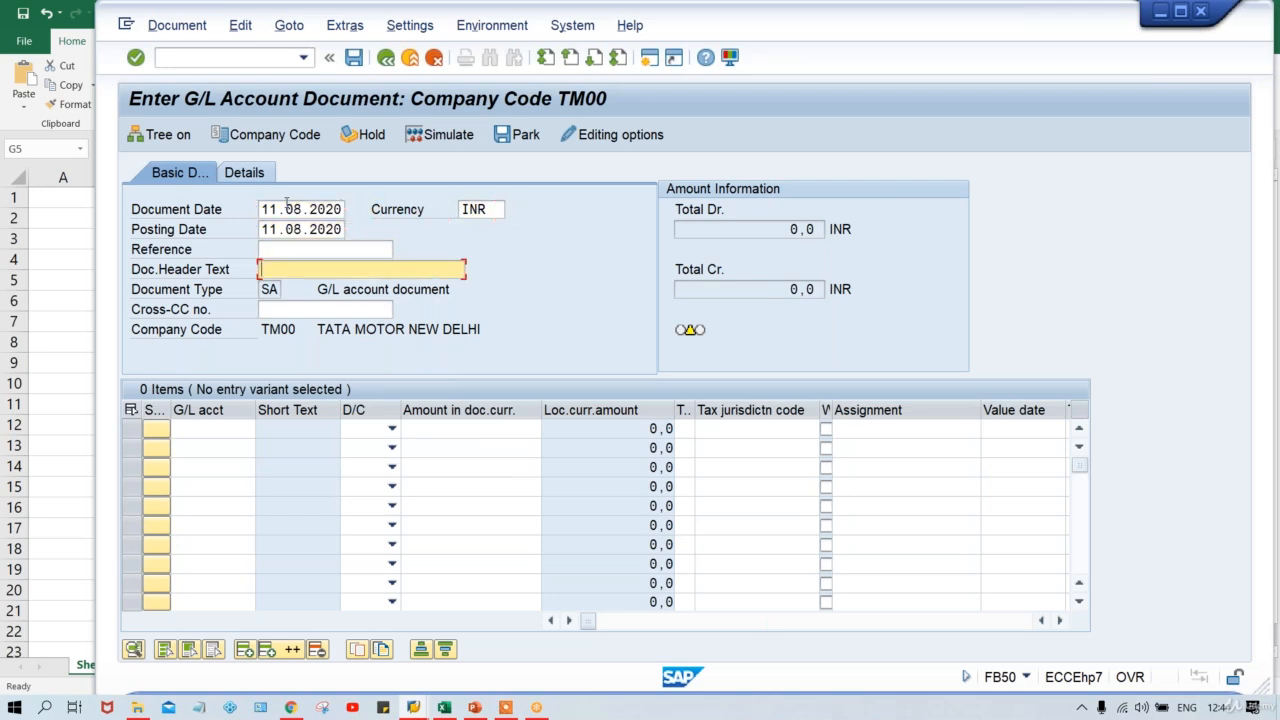
key("shift+Tab")
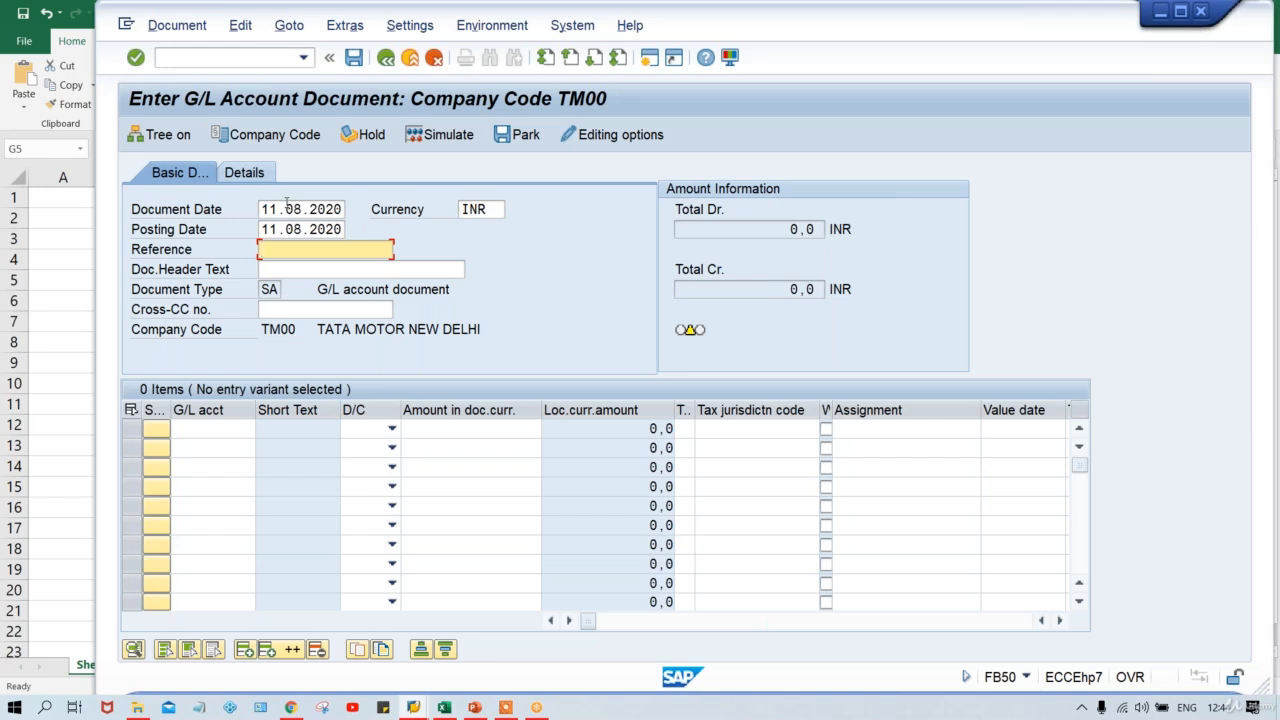
left_click(1010, 428)
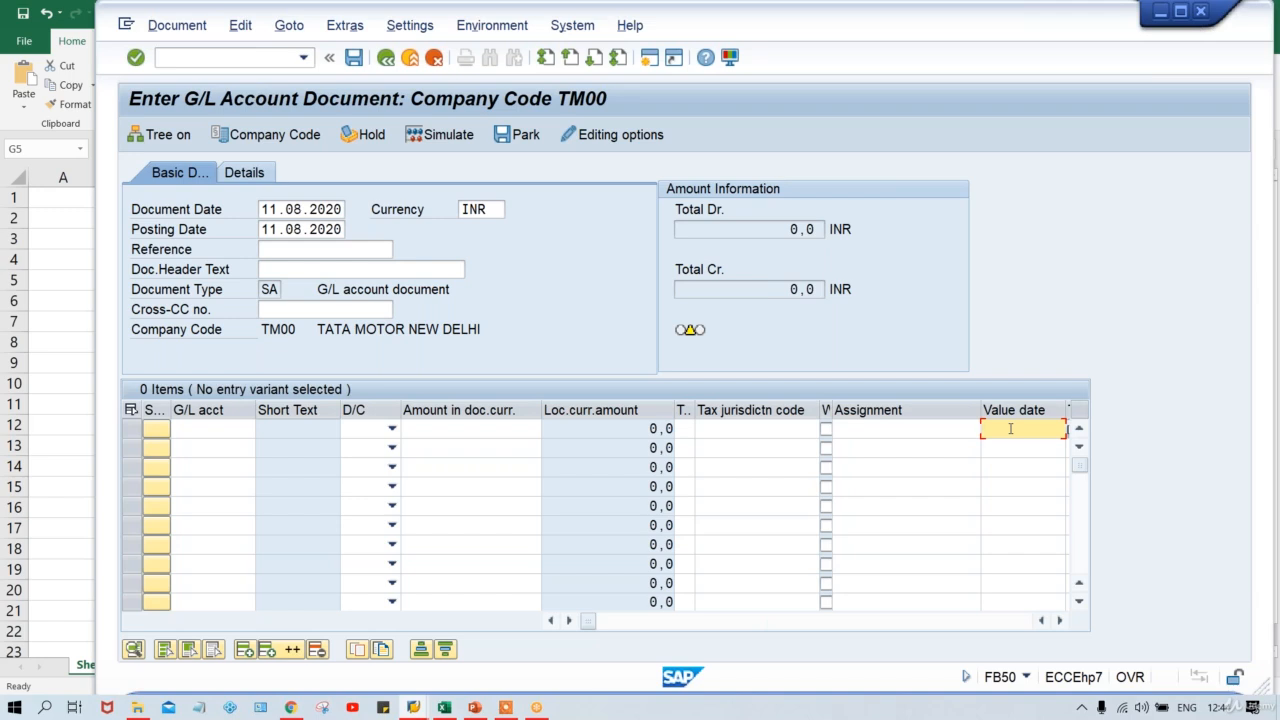
left_click(313, 249)
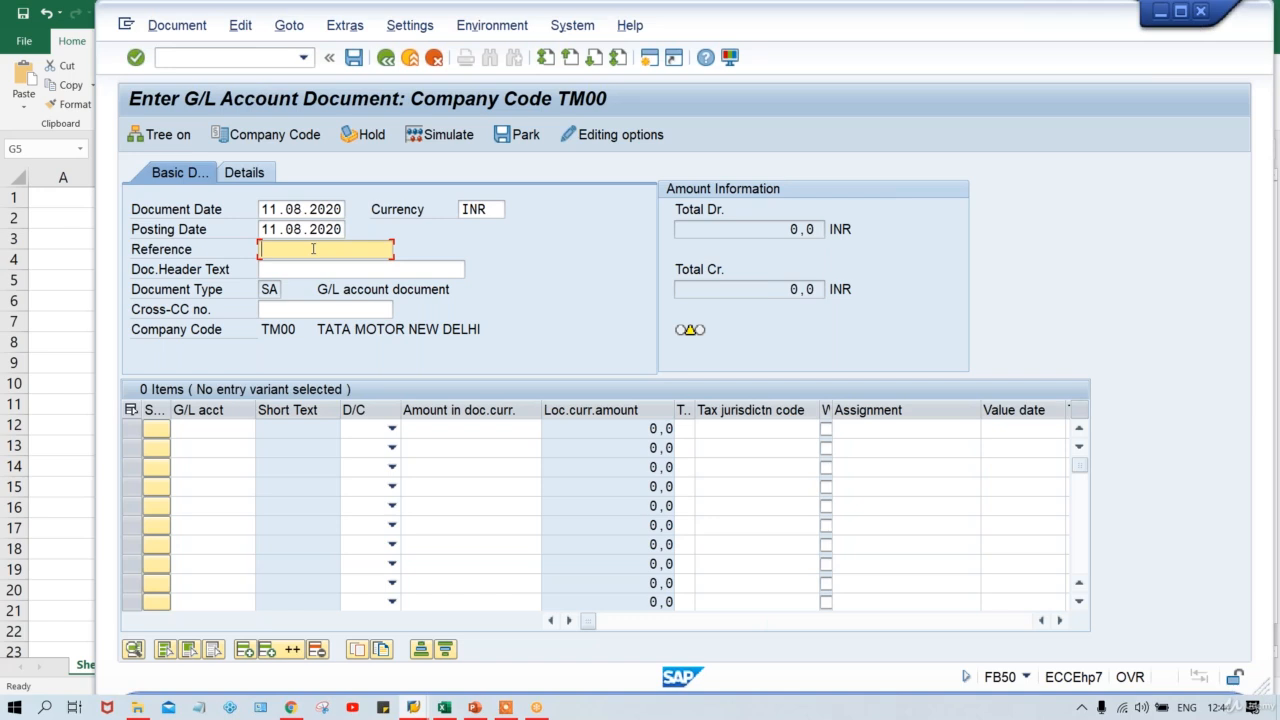
left_click(200, 431)
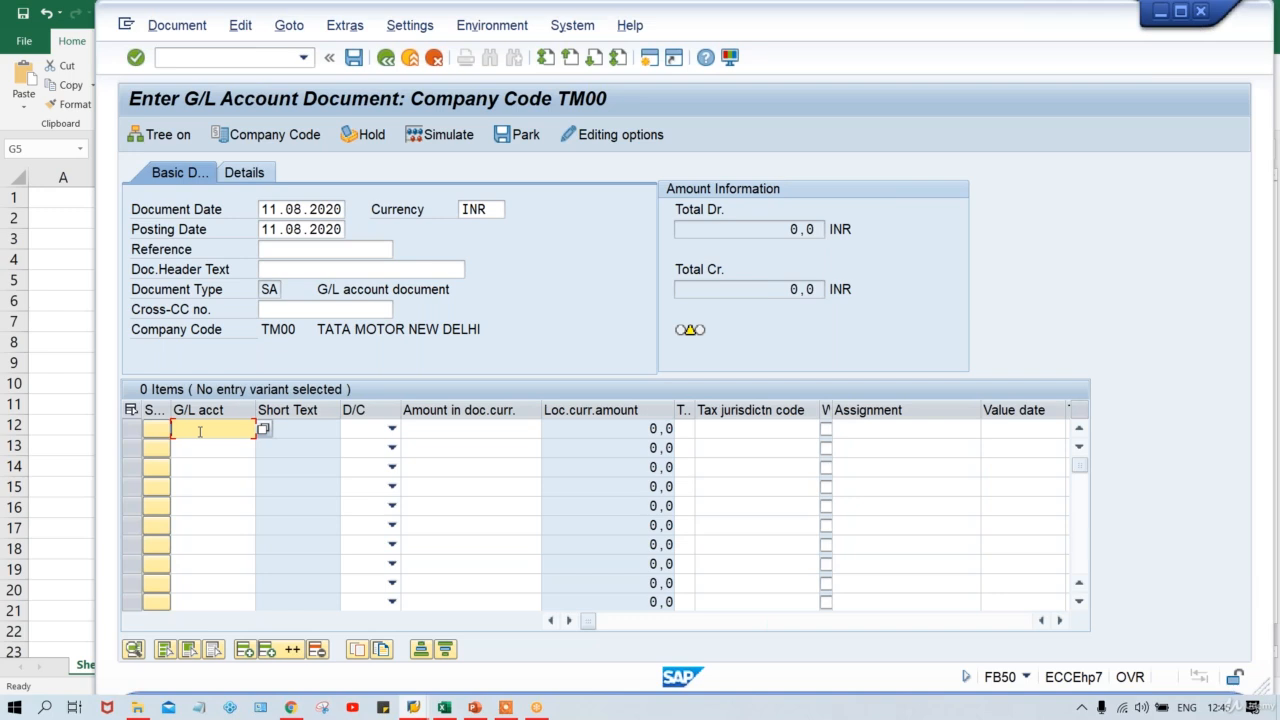
left_click(292, 329)
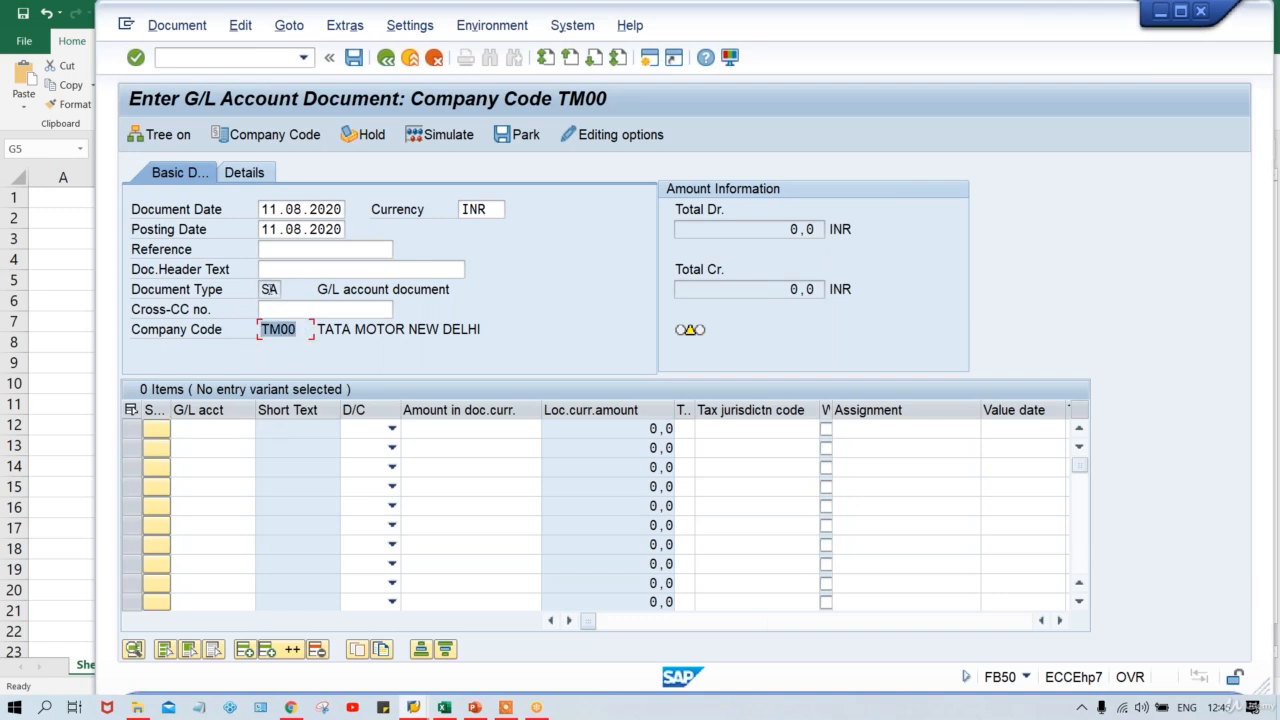
- Enter the first line item with G/L account 4000, debit, and an amount of 600
left_click(269, 289)
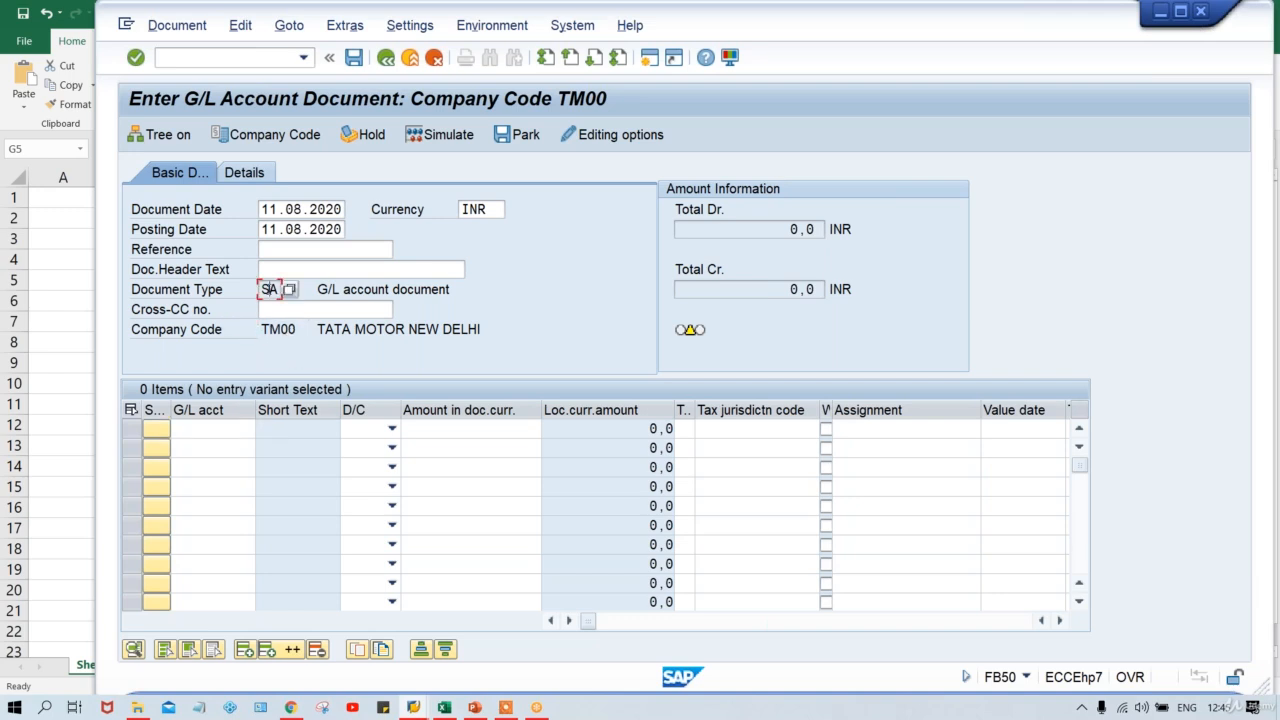
left_click(209, 429)
type("4000")
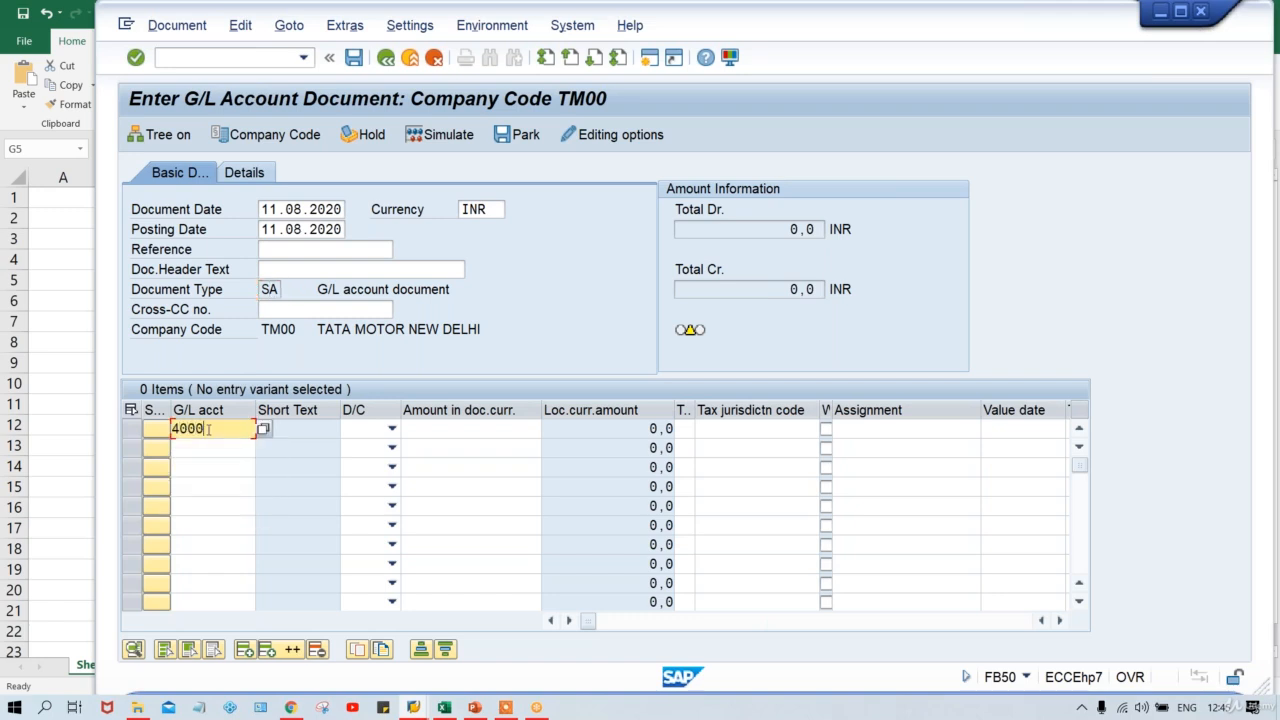
key("Tab")
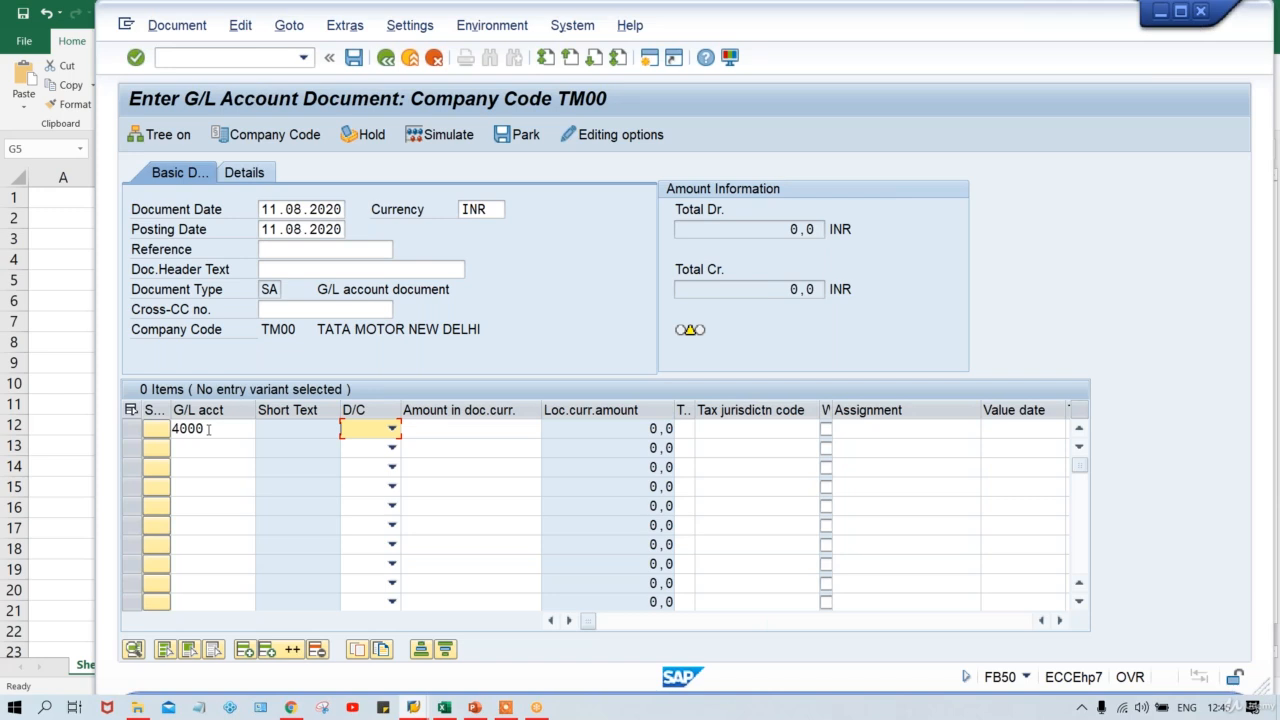
left_click(392, 429)
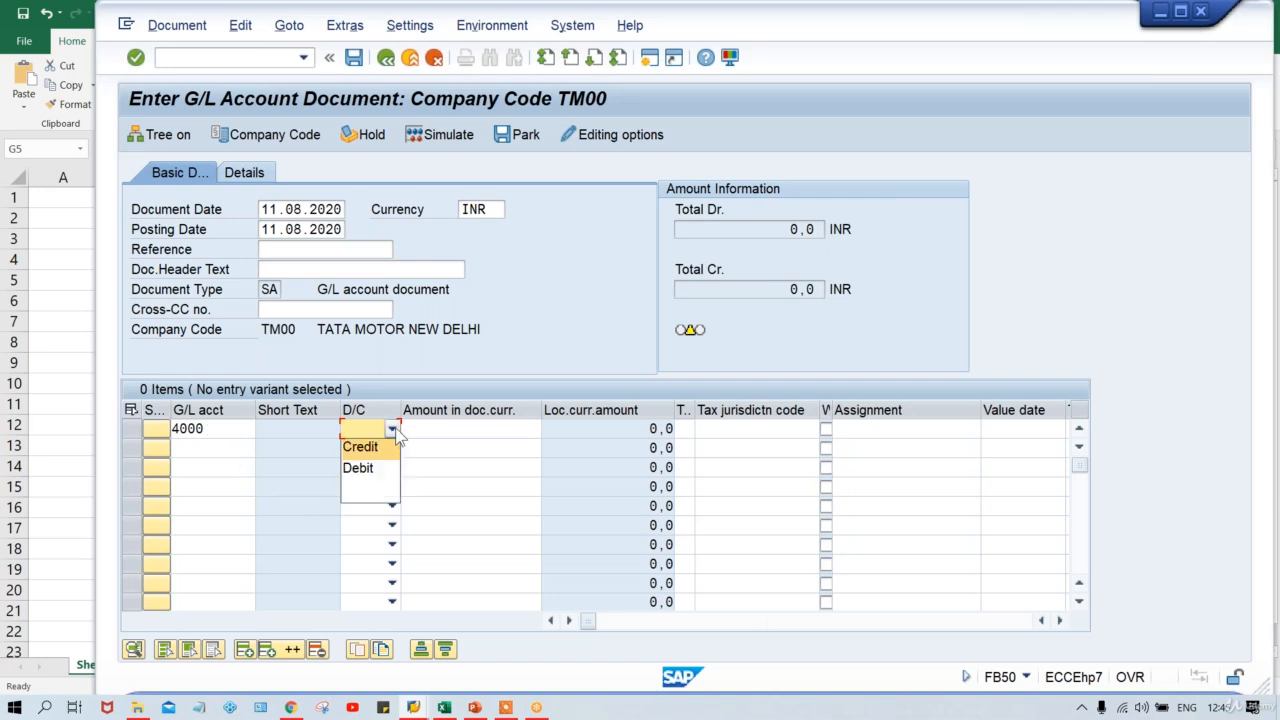
left_click(372, 472)
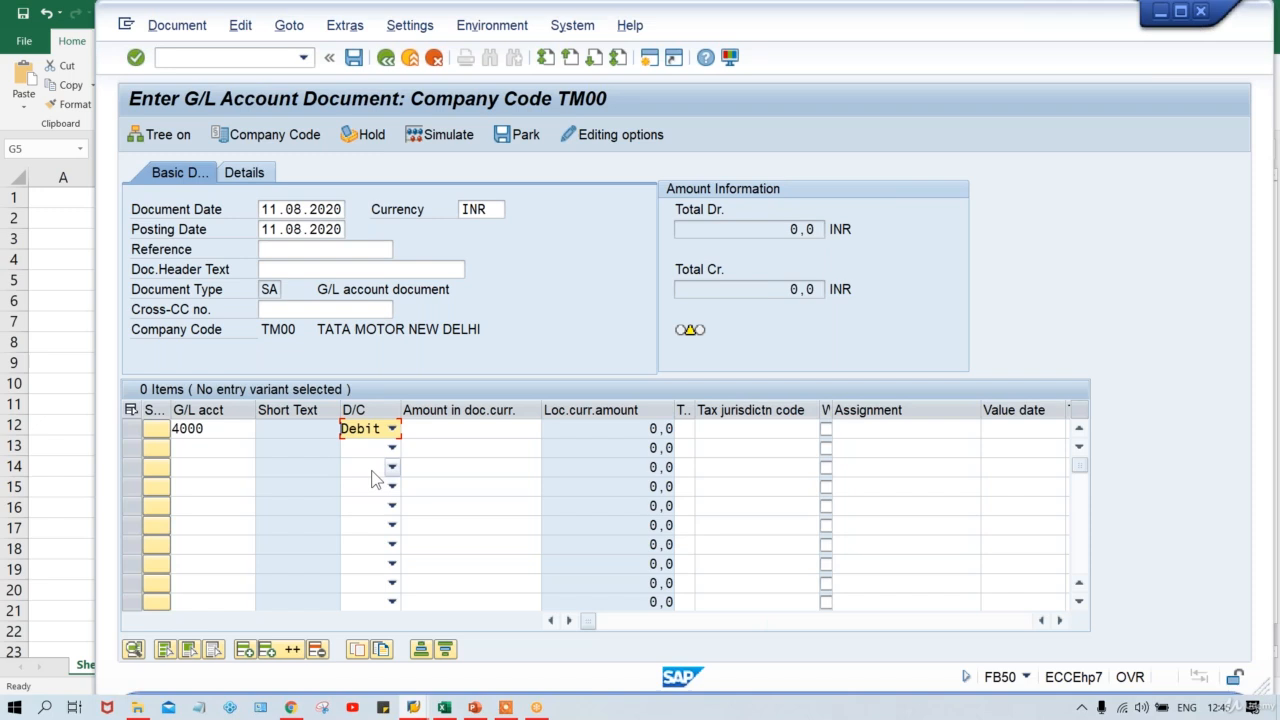
left_click(500, 430)
type("600")
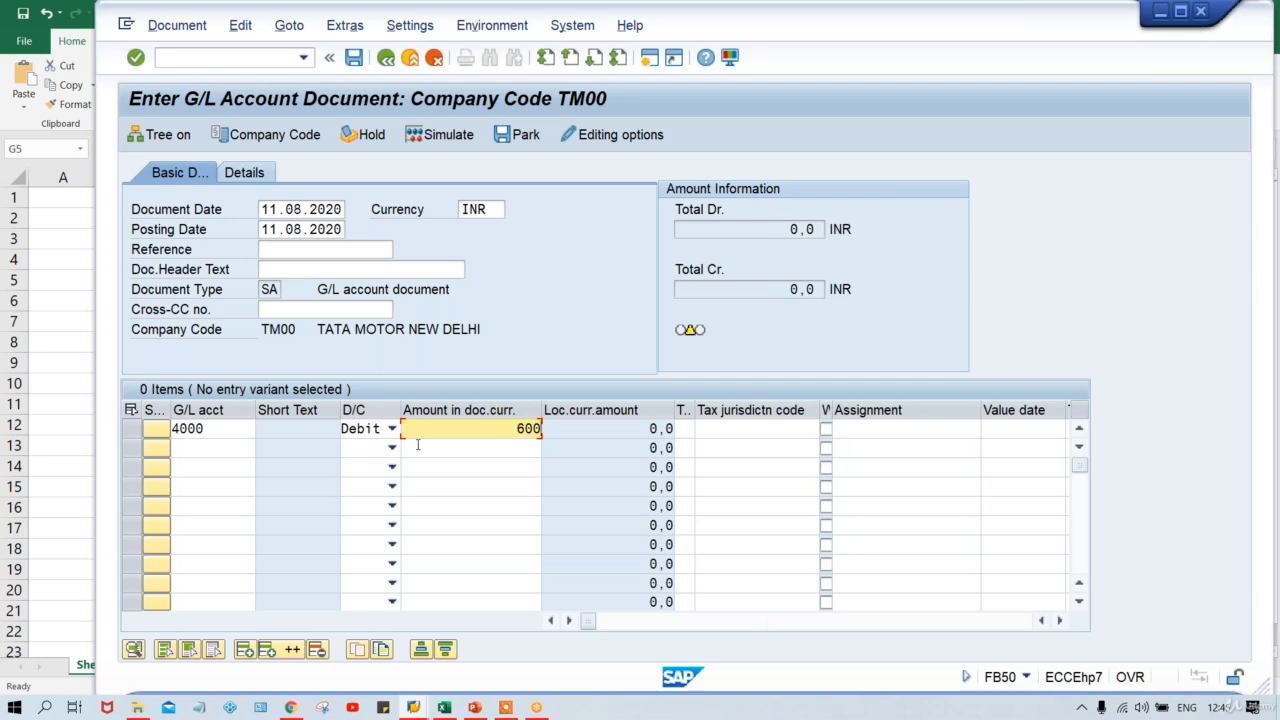
- Enter the second line item with G/L account 1000, credit, and an amount of 600
left_click(233, 442)
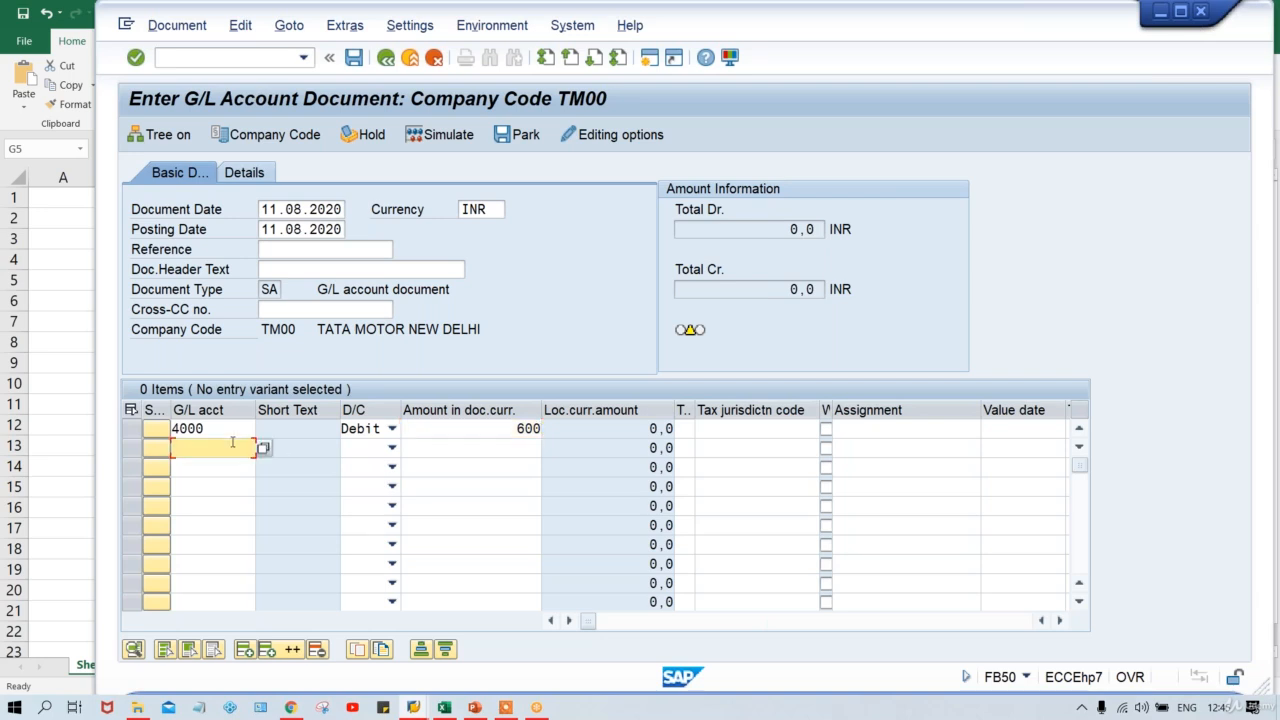
type("1000")
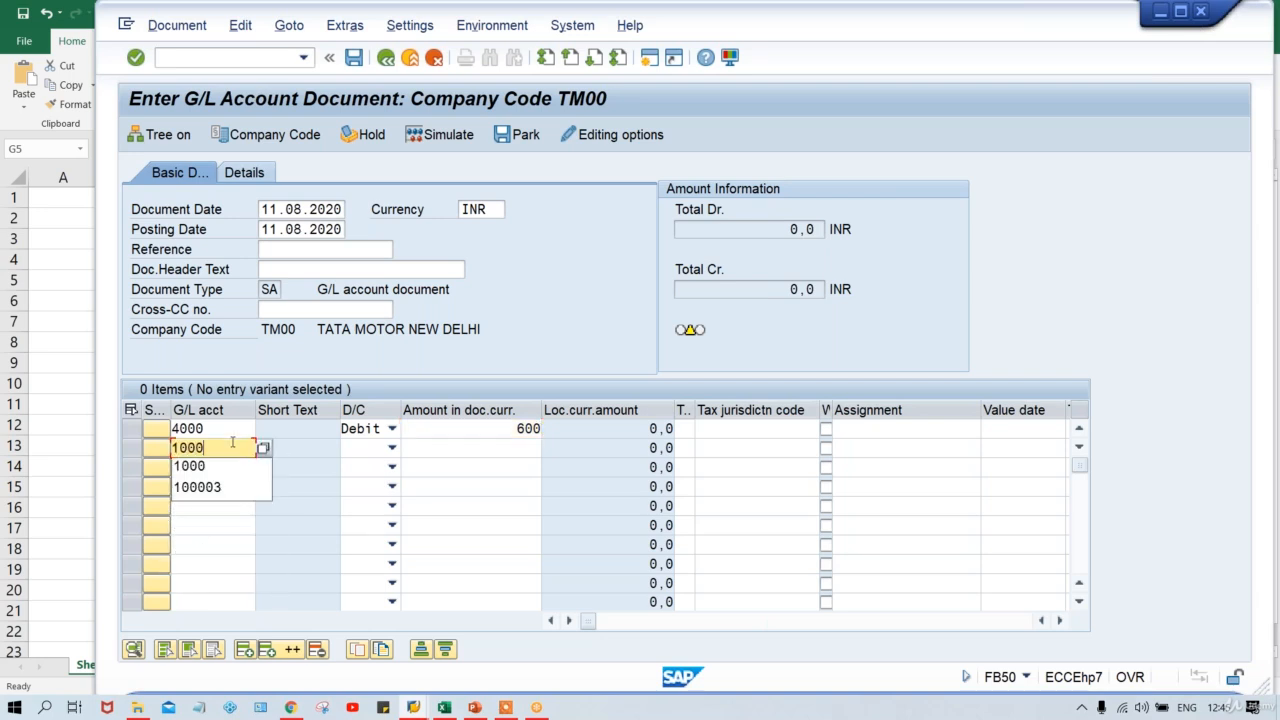
key("Tab")
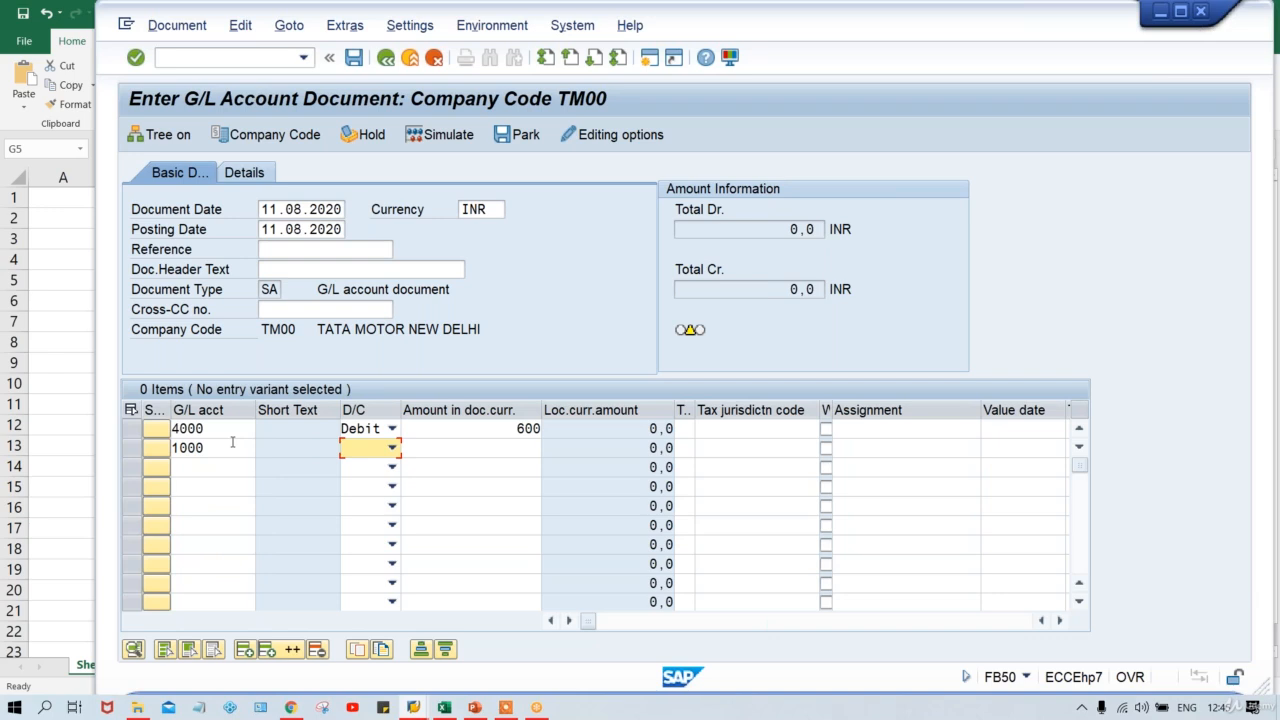
key("c")
left_click(379, 450)
left_click(379, 450)
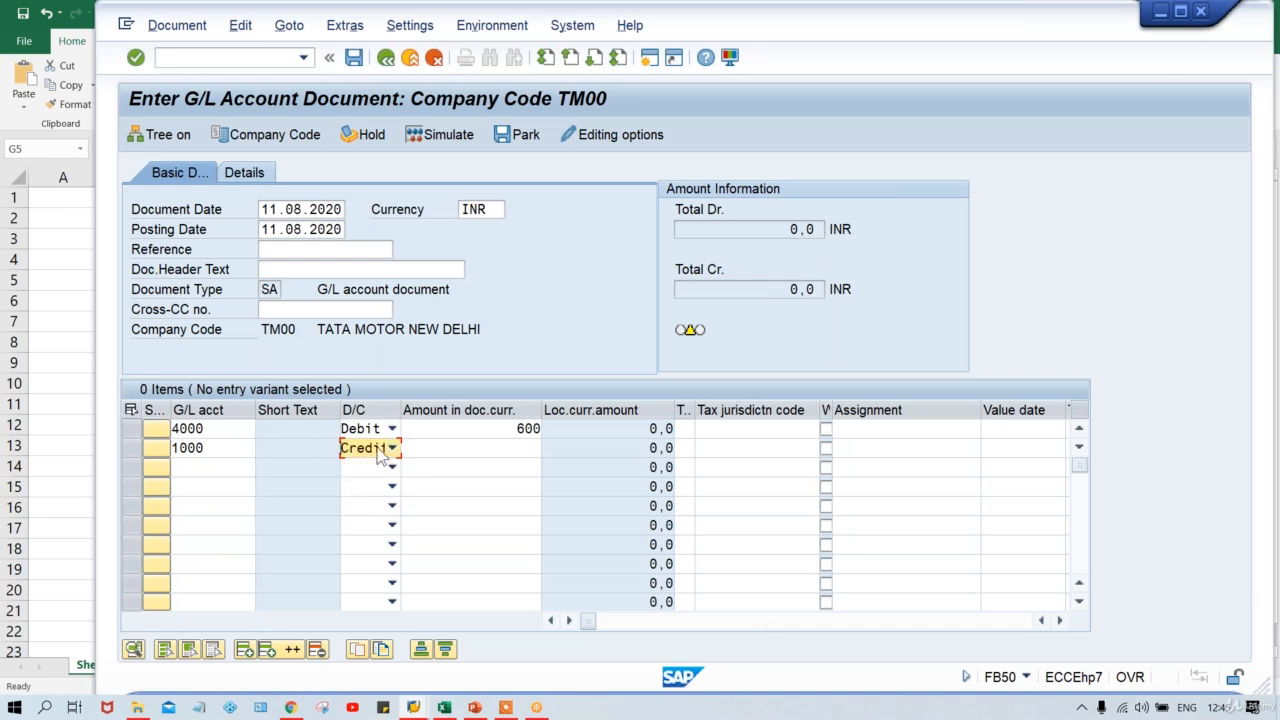
left_click(520, 446)
type("600")
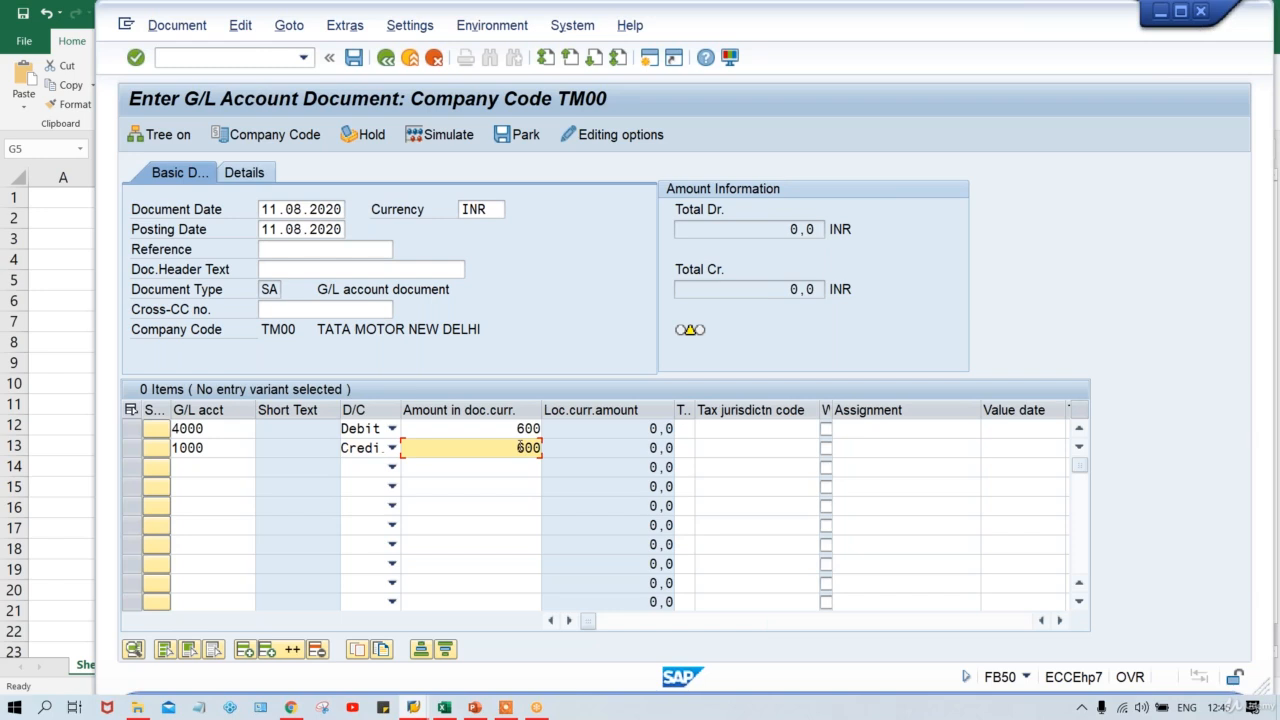
key("Return")
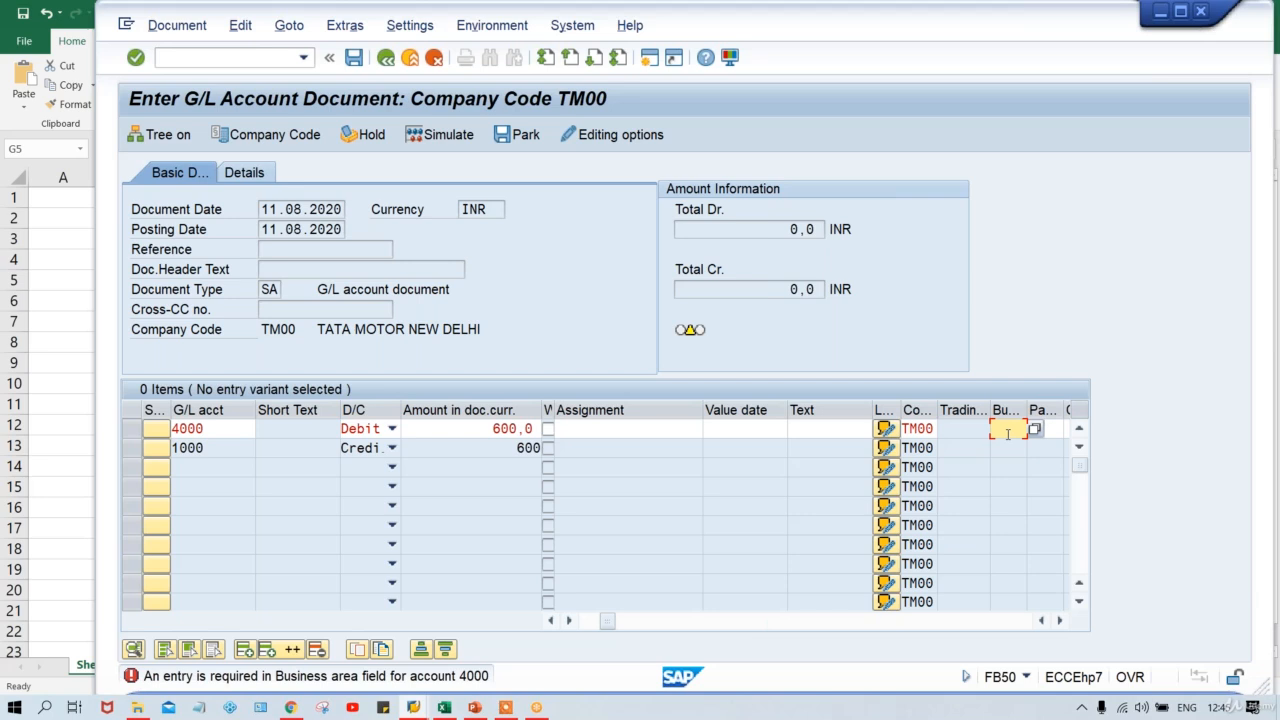
- Assign business area TMAN to both the debit and the credit line items
type("TM")
key("Down")
key("Return")
key("Return")
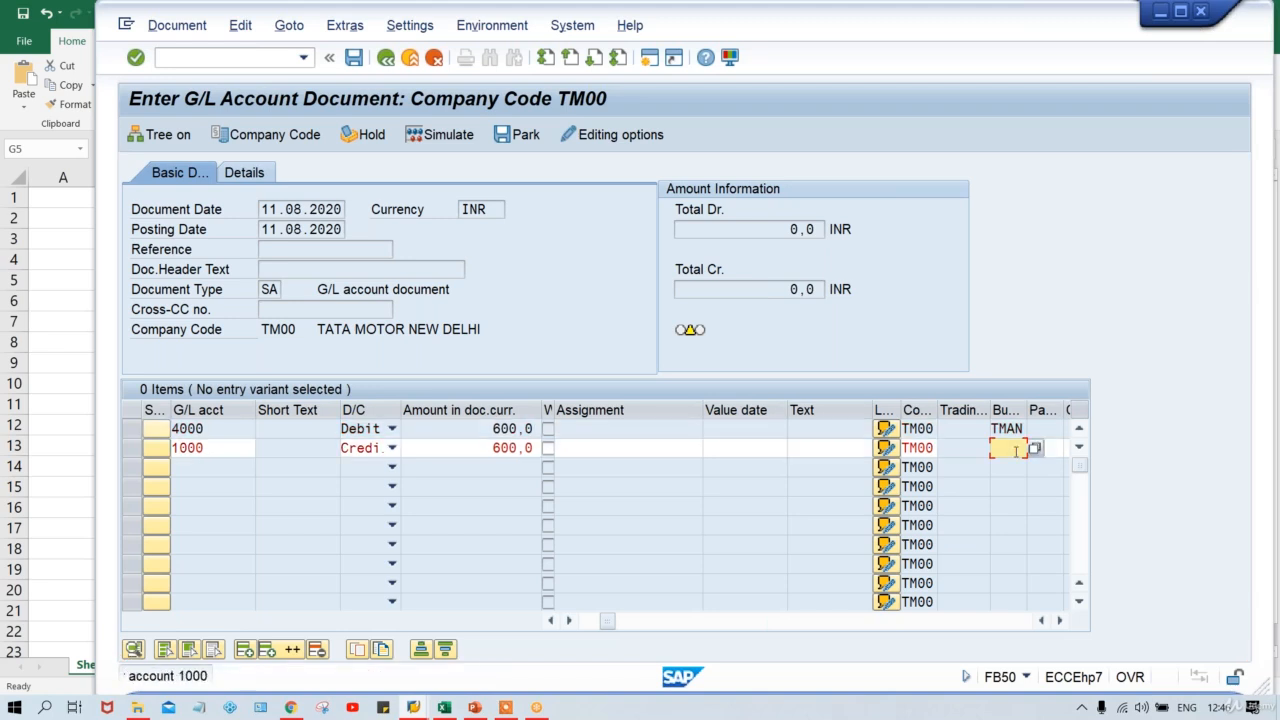
type("T")
key("Down")
key("Return")
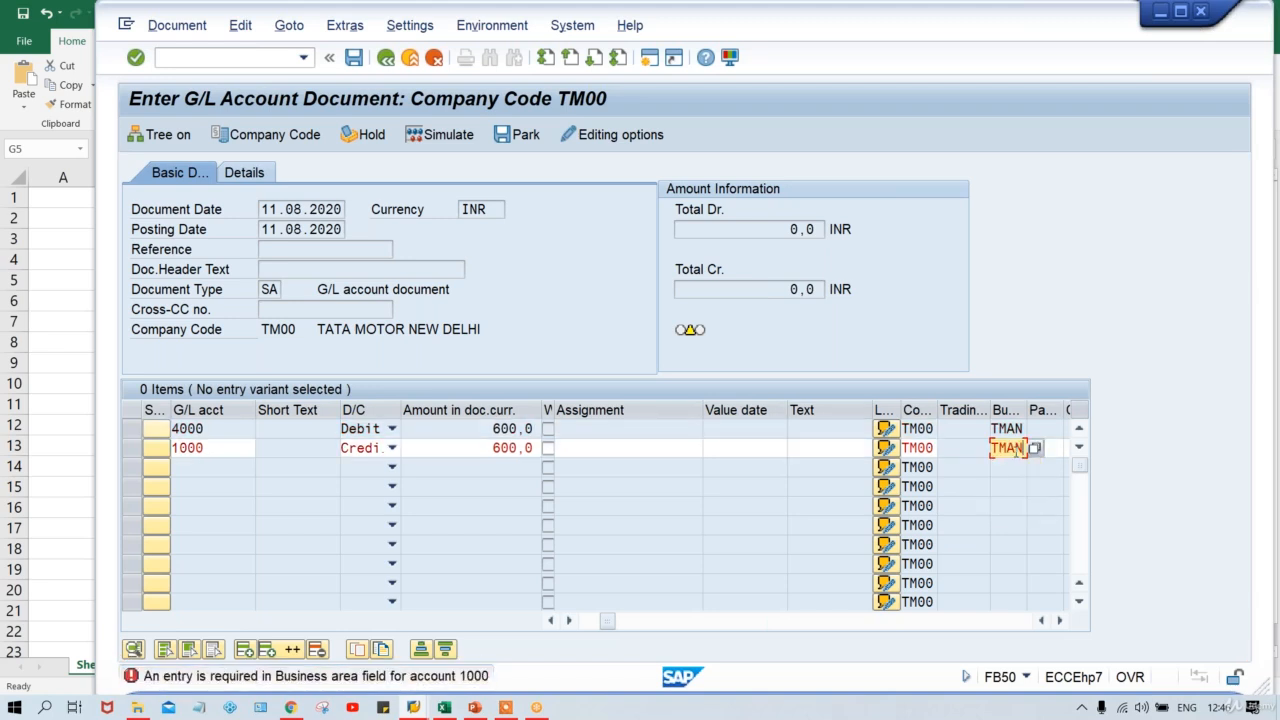
key("Return")
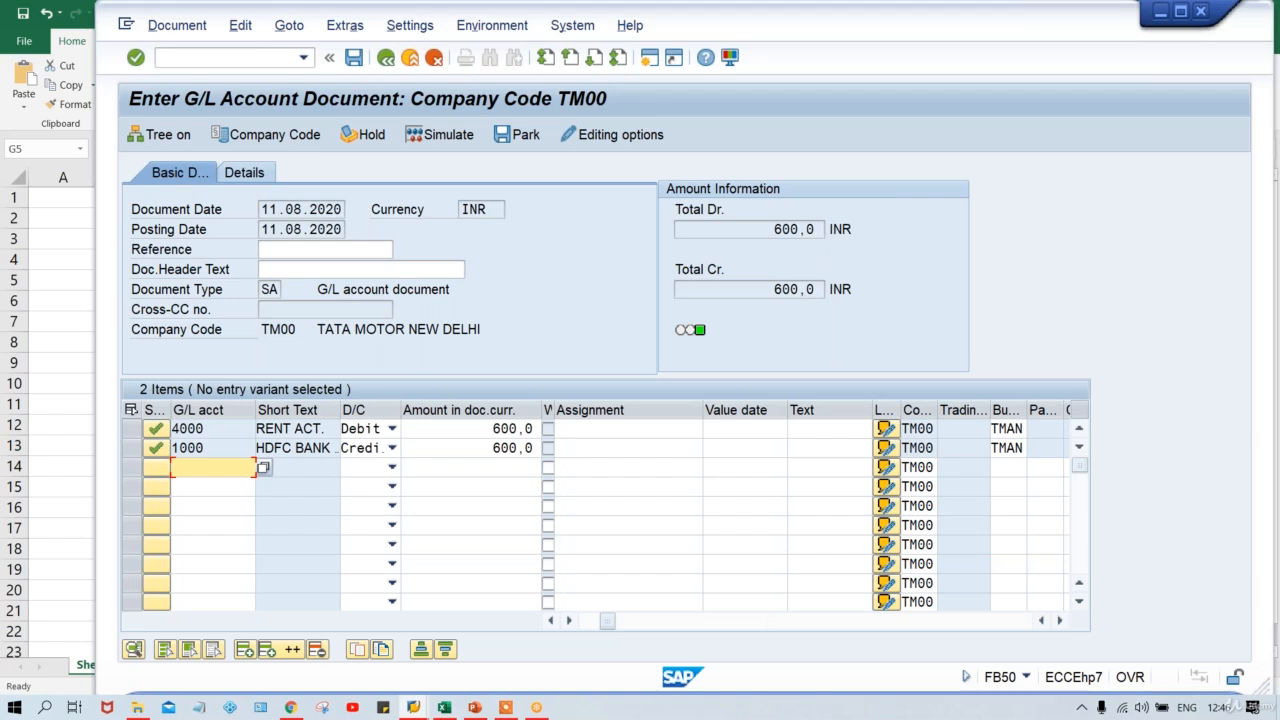
- Simulate the G/L account document to bring up its document overview
left_click(446, 141)
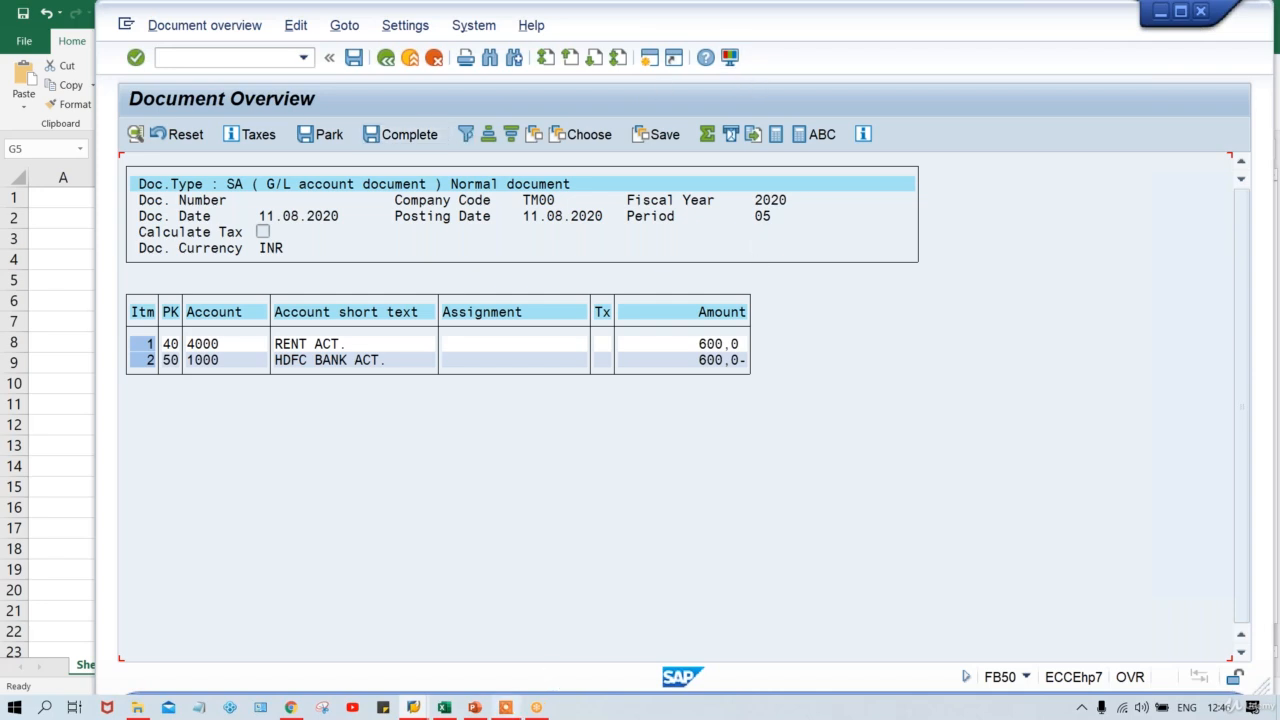
mouse_move(410, 708)
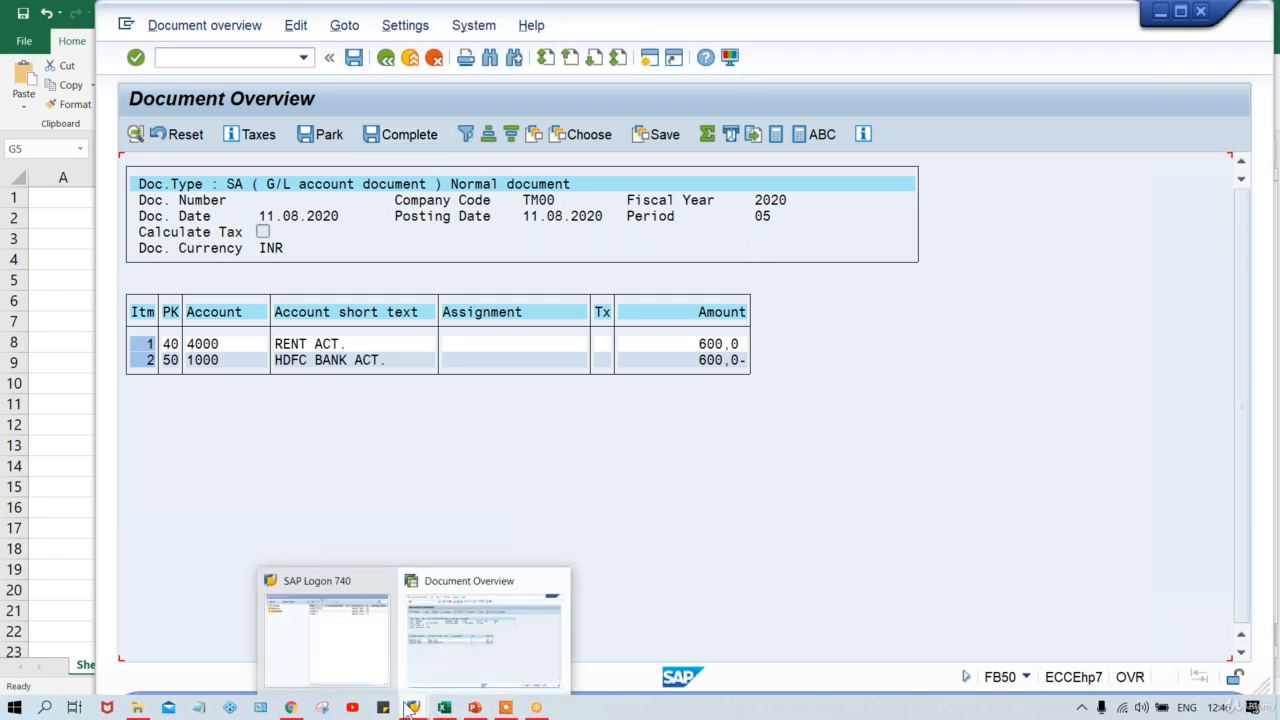
left_click(451, 674)
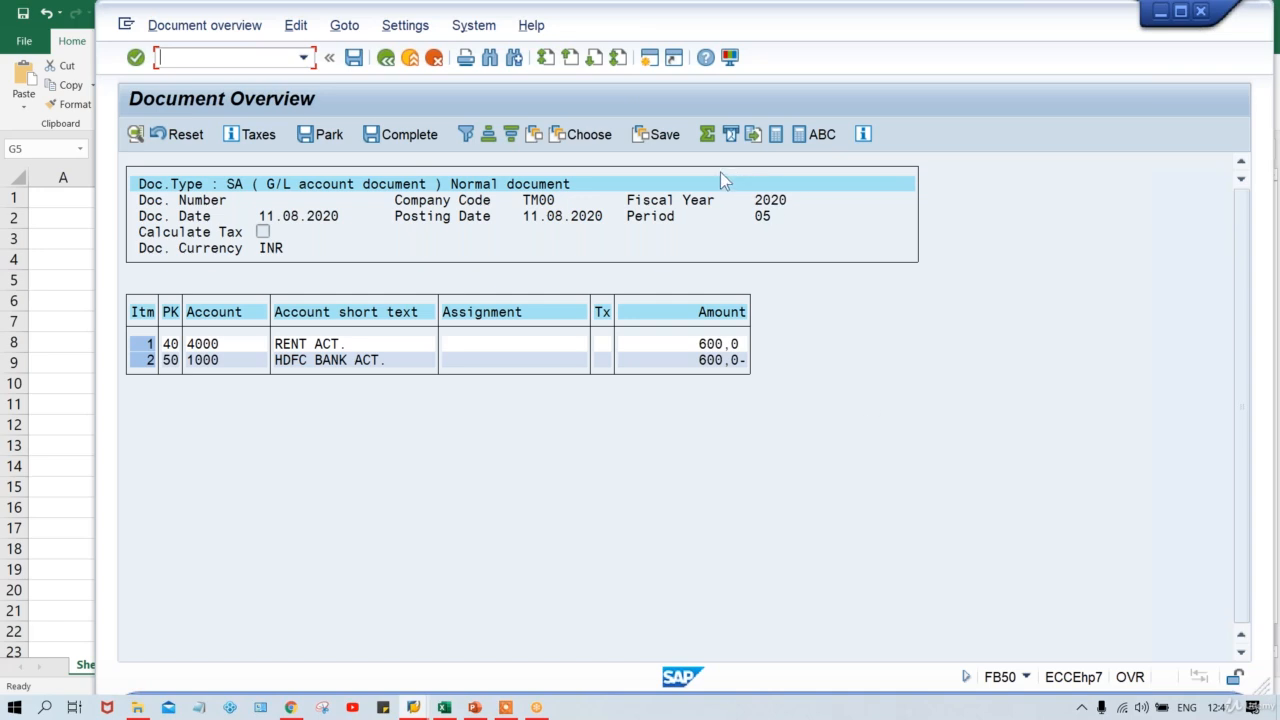
- Open an additional SAP session and place its window over the document overview
left_click(648, 58)
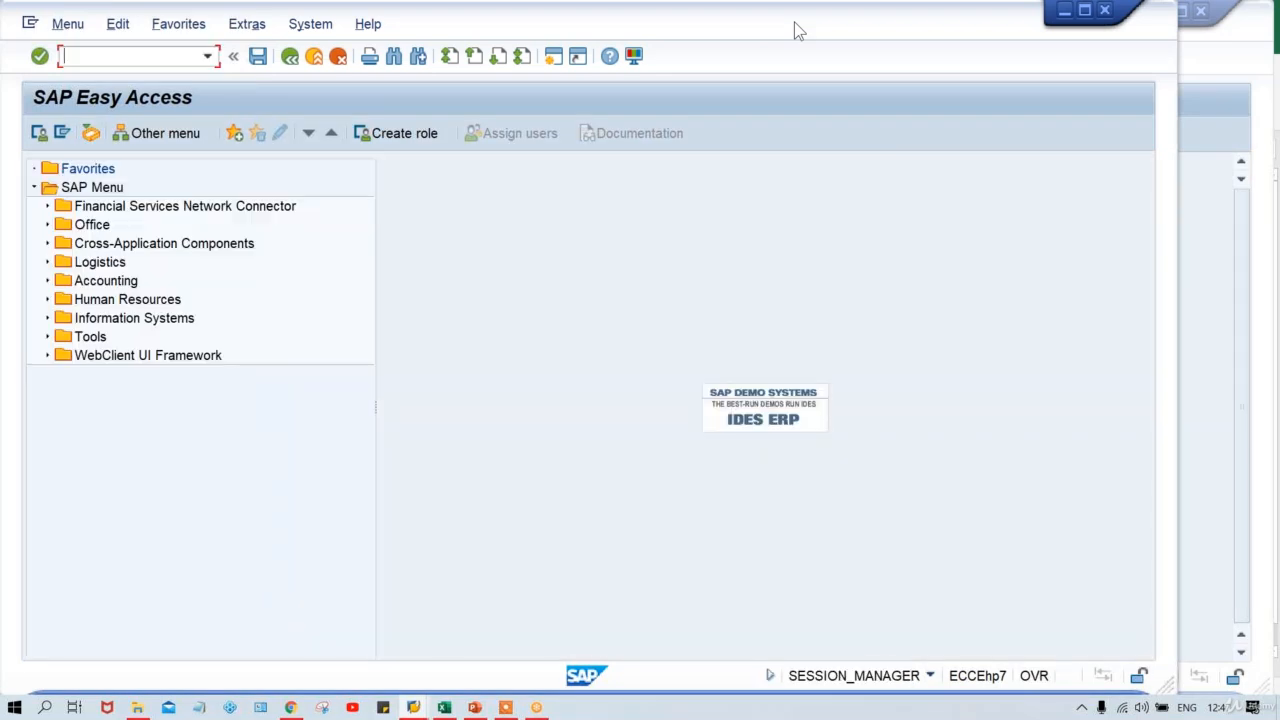
left_click_drag(797, 30, 897, 29)
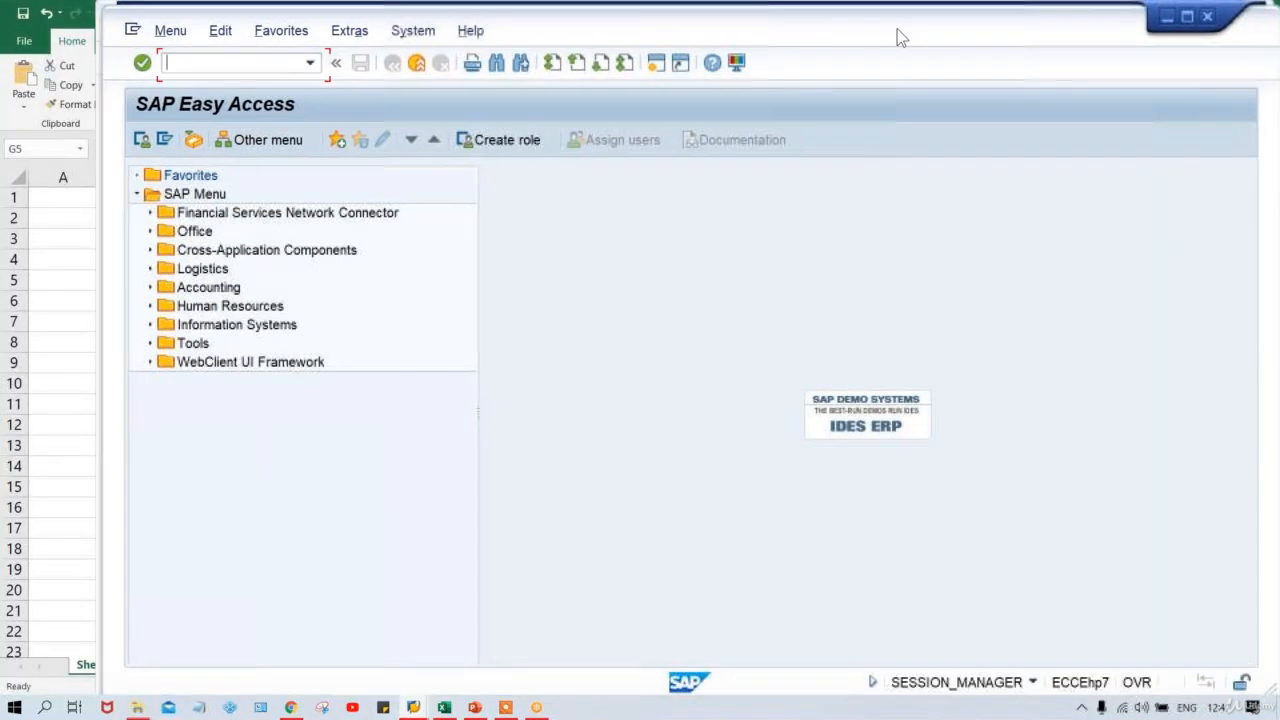
left_click(210, 61)
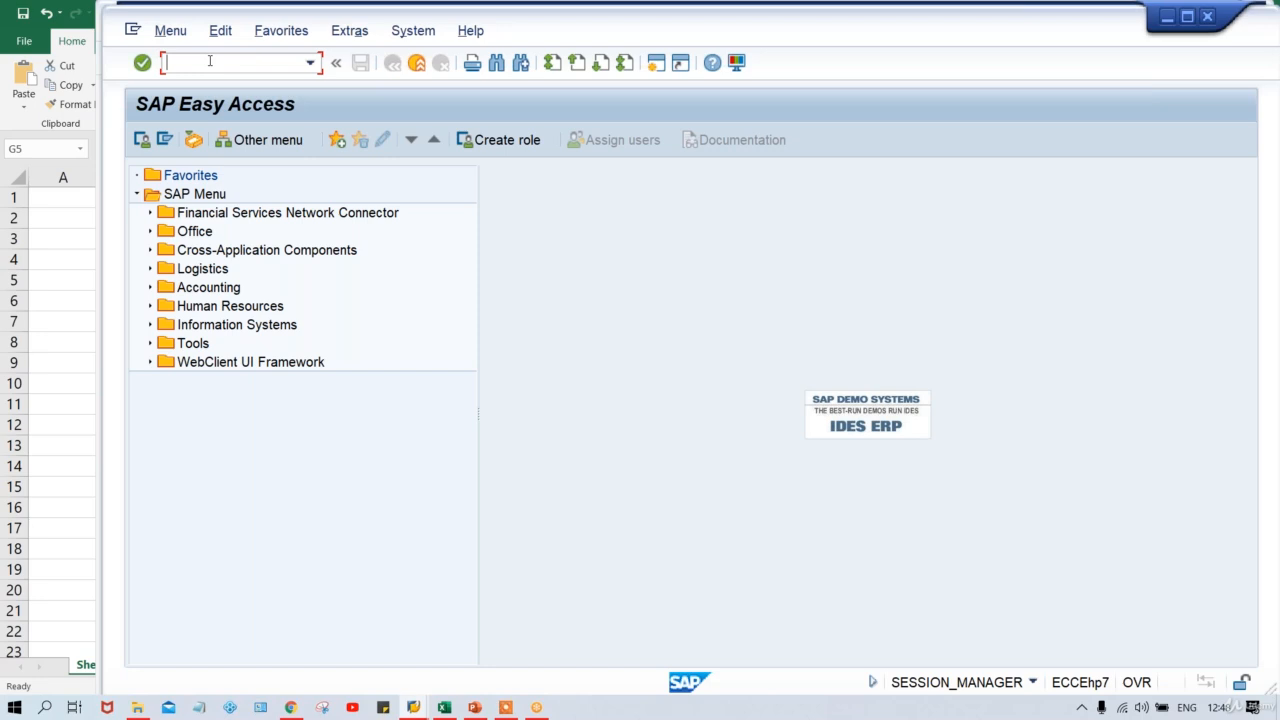
- Switch to the Class workbook in Excel and enter the number range limits 1000 in H8 and 1999 in I8
left_click(445, 708)
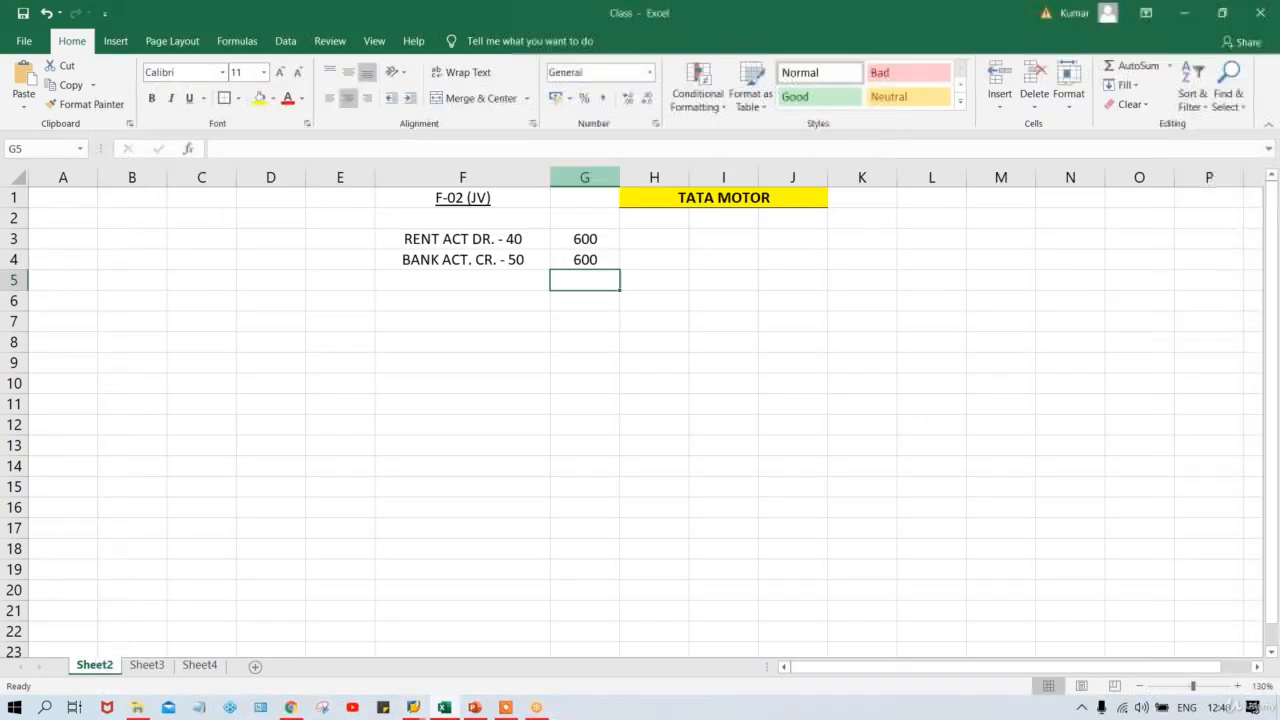
left_click(659, 342)
type("1000")
key("Tab")
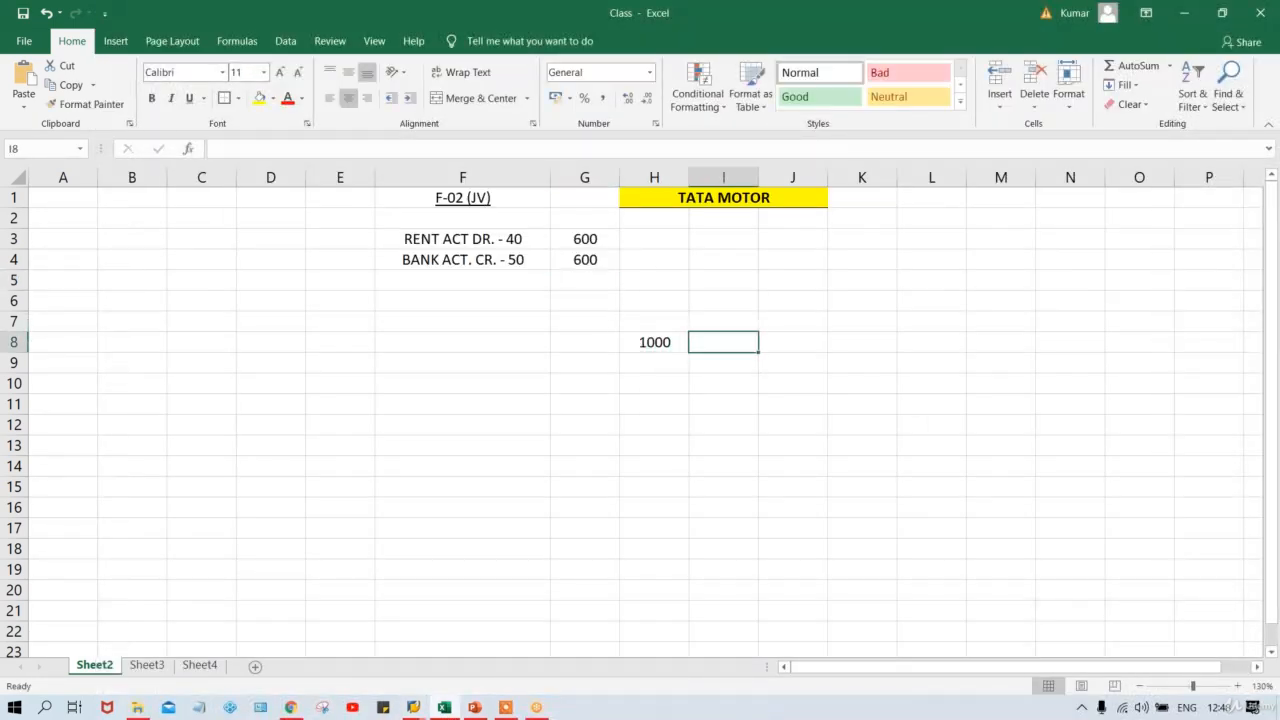
type("1999")
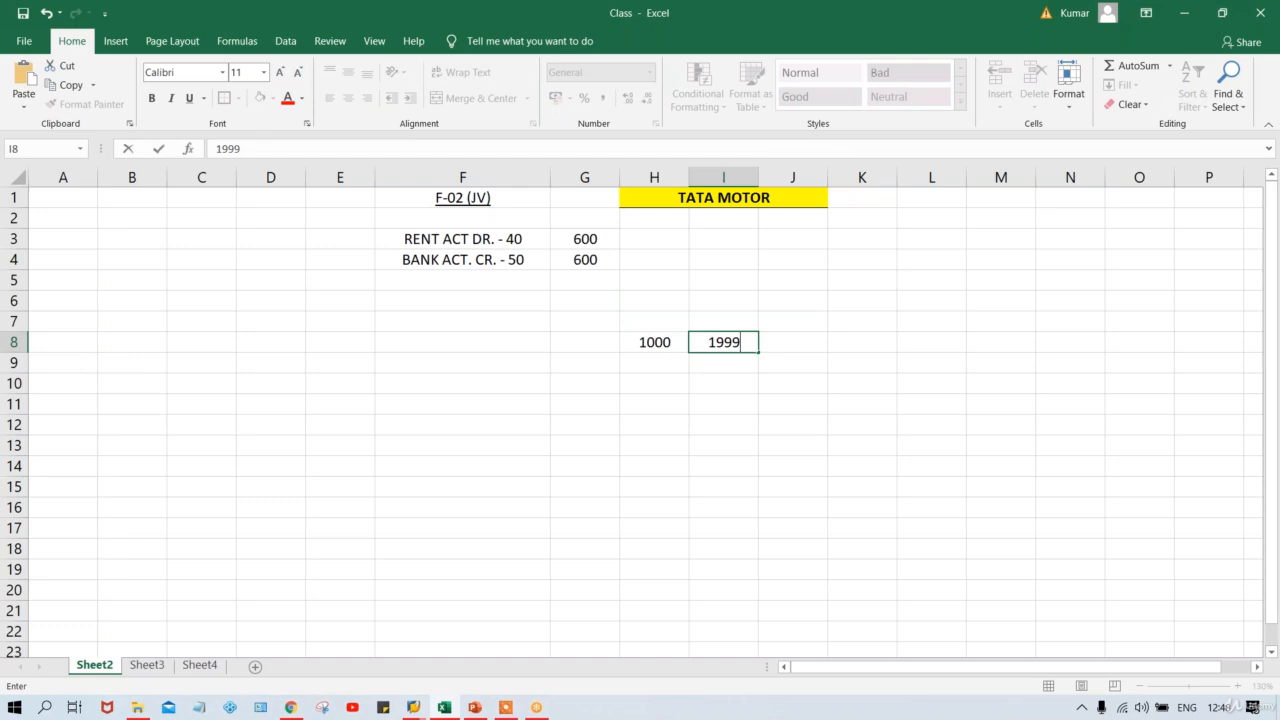
key("Tab")
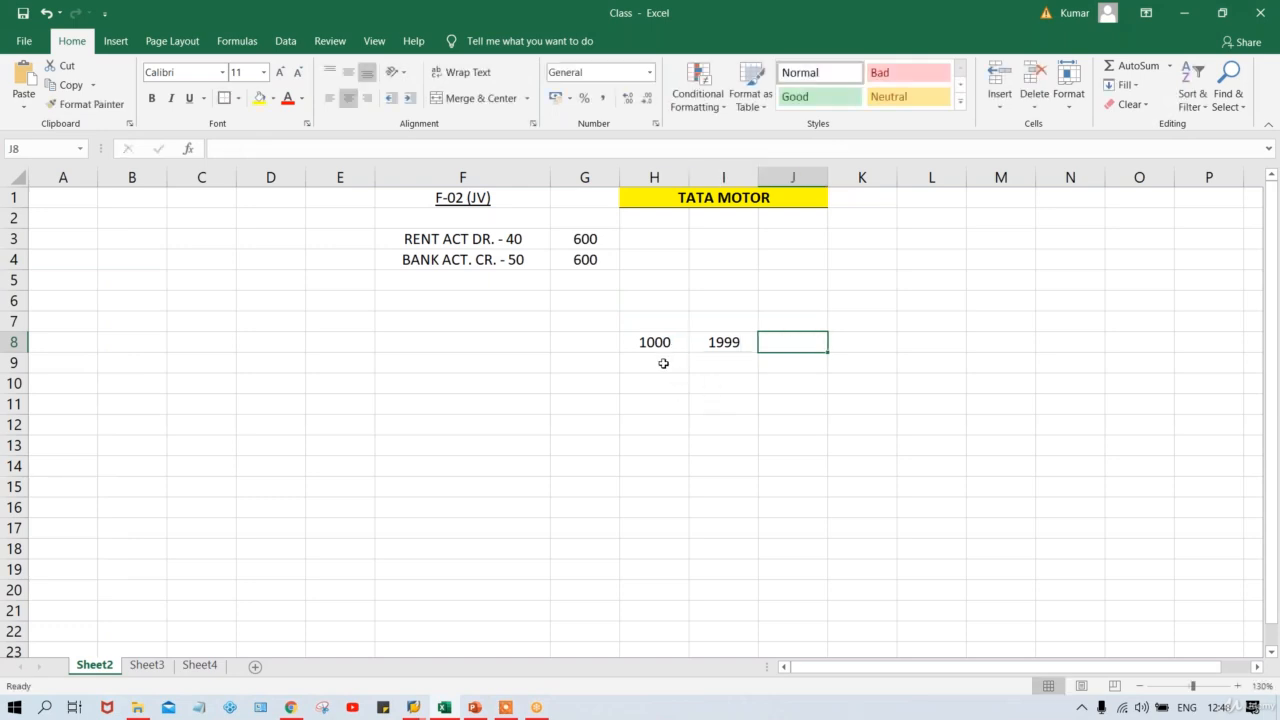
left_click_drag(654, 342, 708, 342)
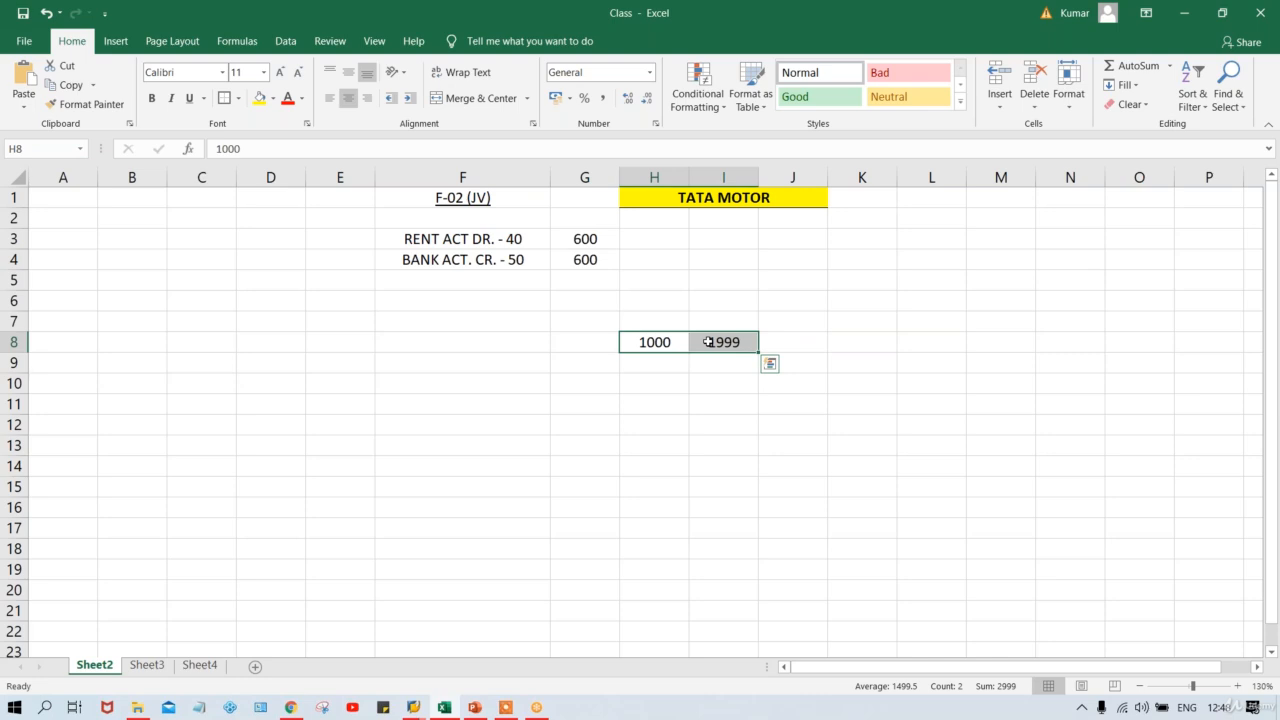
- Switch back to the SAP Easy Access session and open transaction OBA7 for document types
key("alt+Tab")
key("alt+Tab")
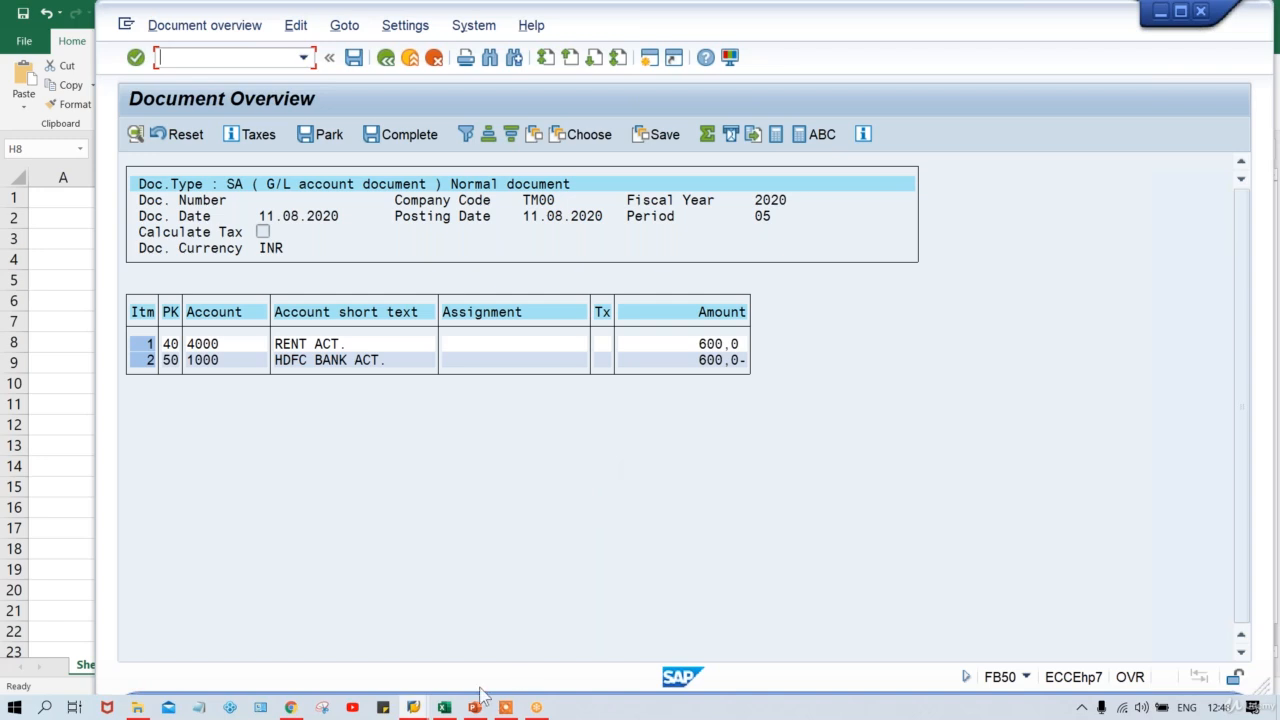
mouse_move(414, 706)
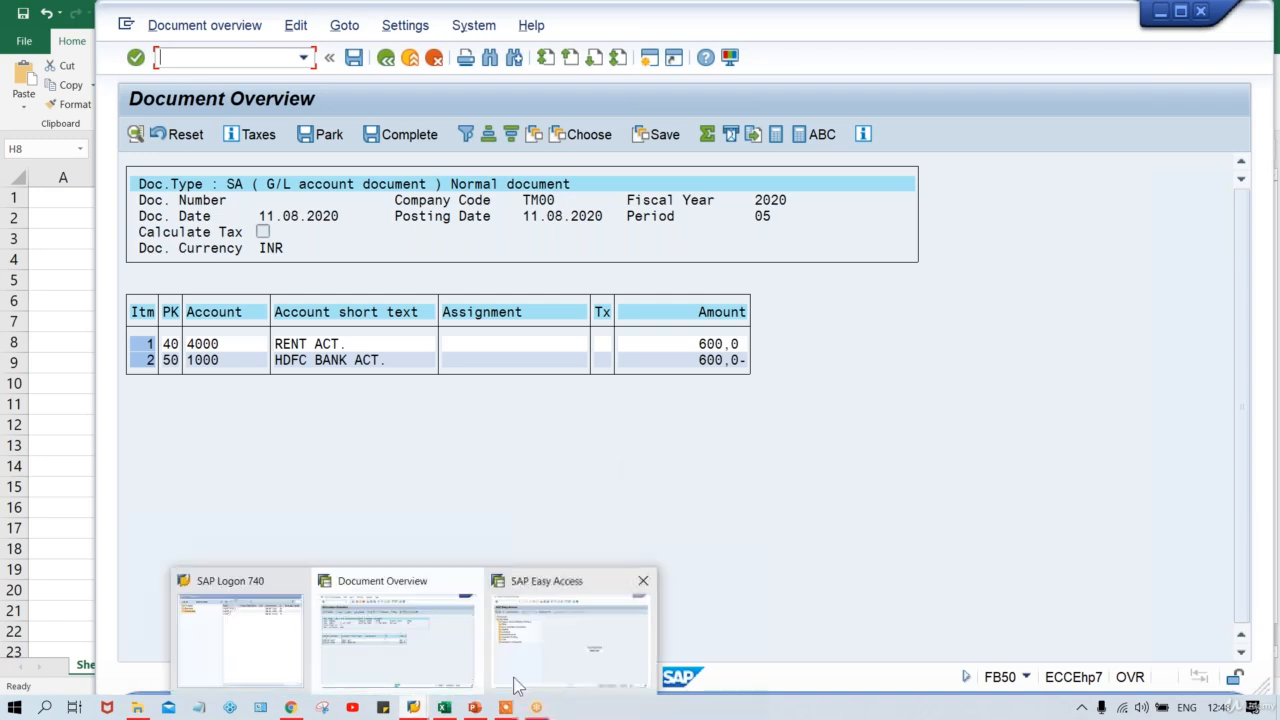
left_click(570, 625)
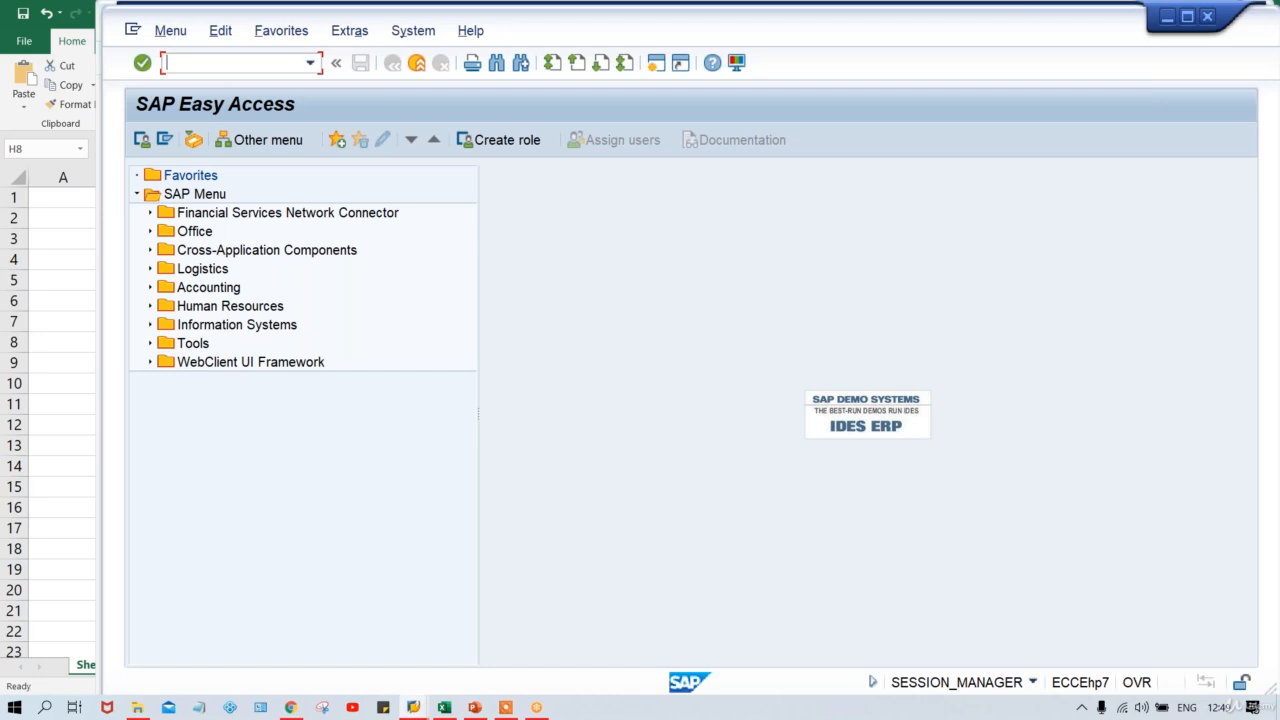
type("OBA7")
key("Return")
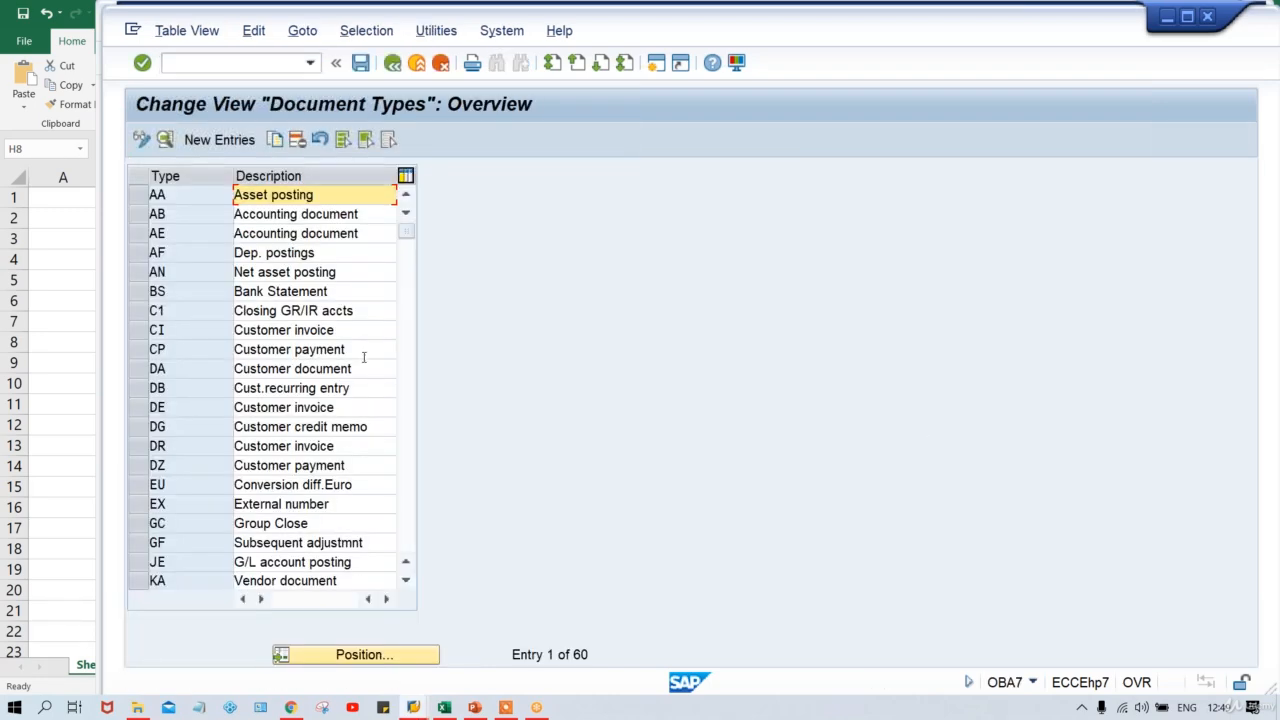
- Find document type SA, open its details and go to its number range information
left_click(363, 656)
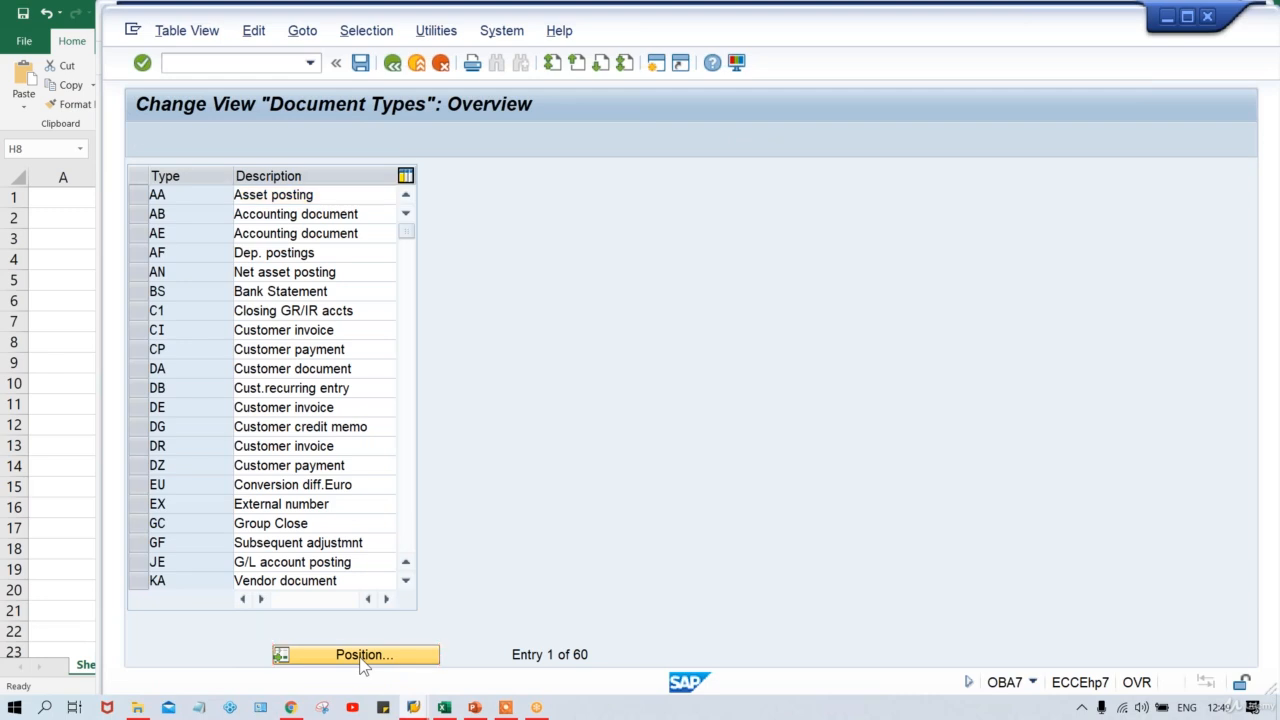
type("SA")
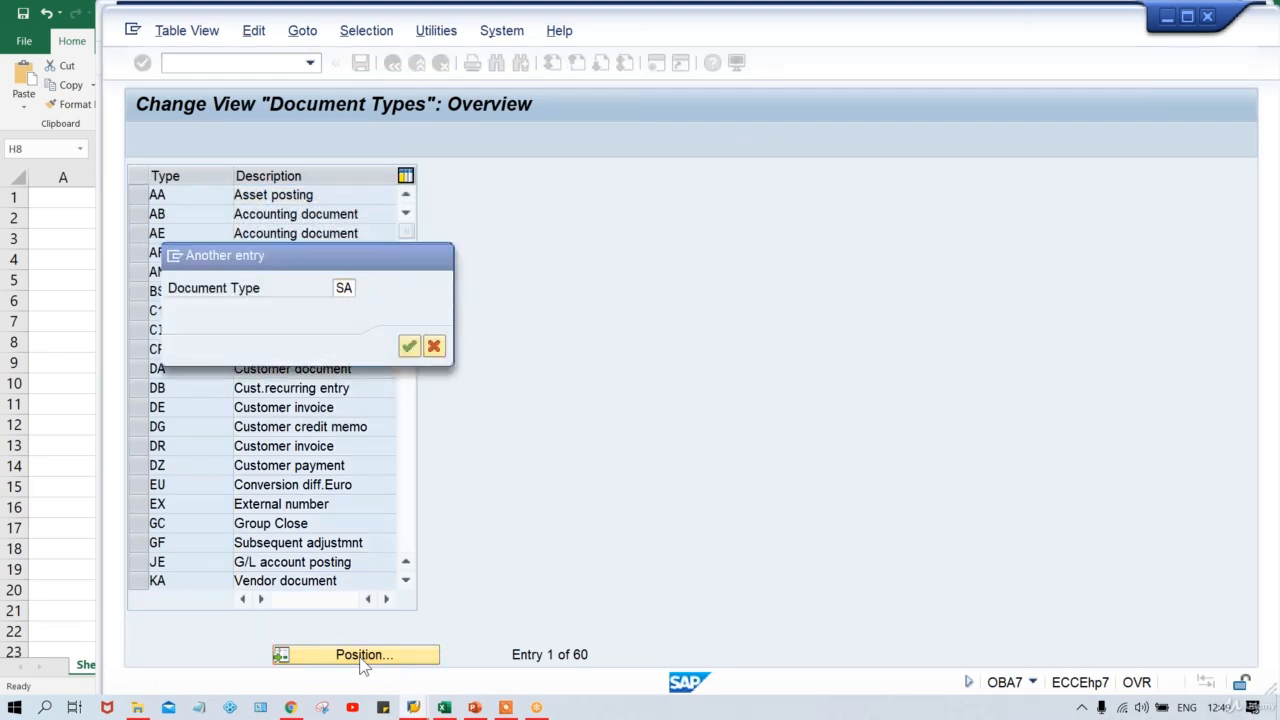
key("Return")
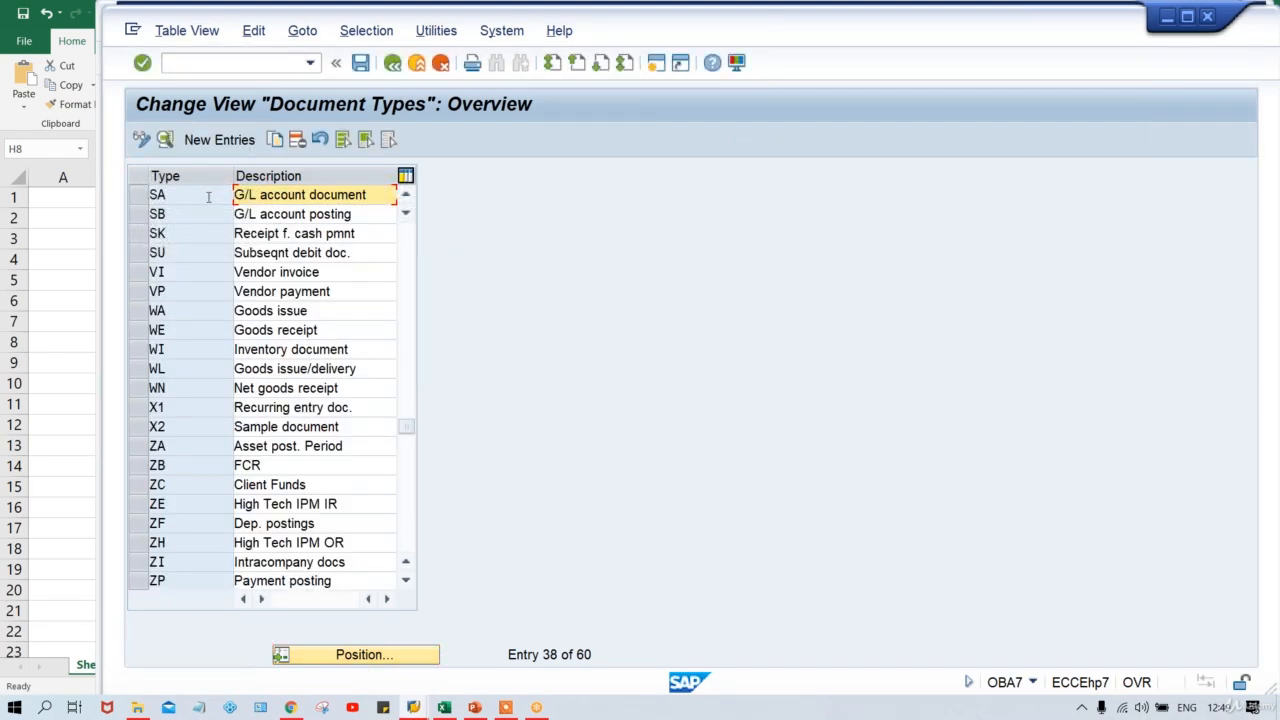
double_click(175, 195)
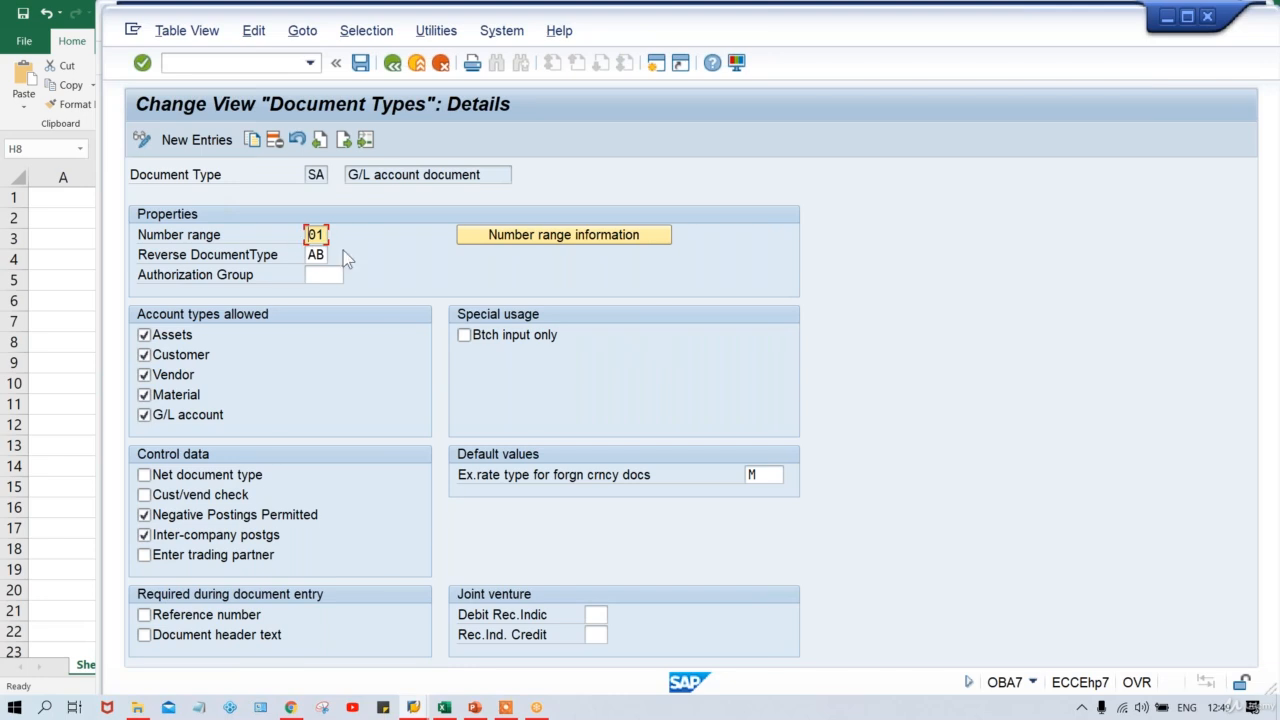
left_click(550, 240)
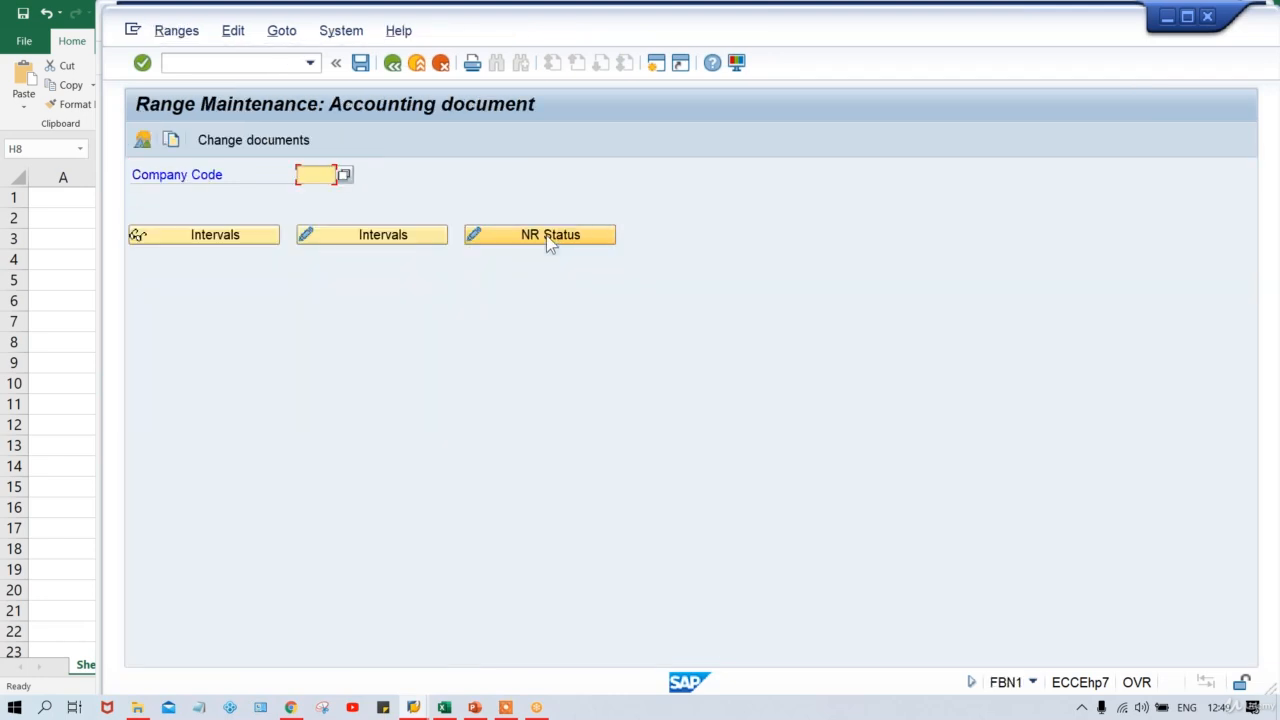
- Open the number range intervals for company code TM00 in change mode and check the range limits and number status
type("TM00")
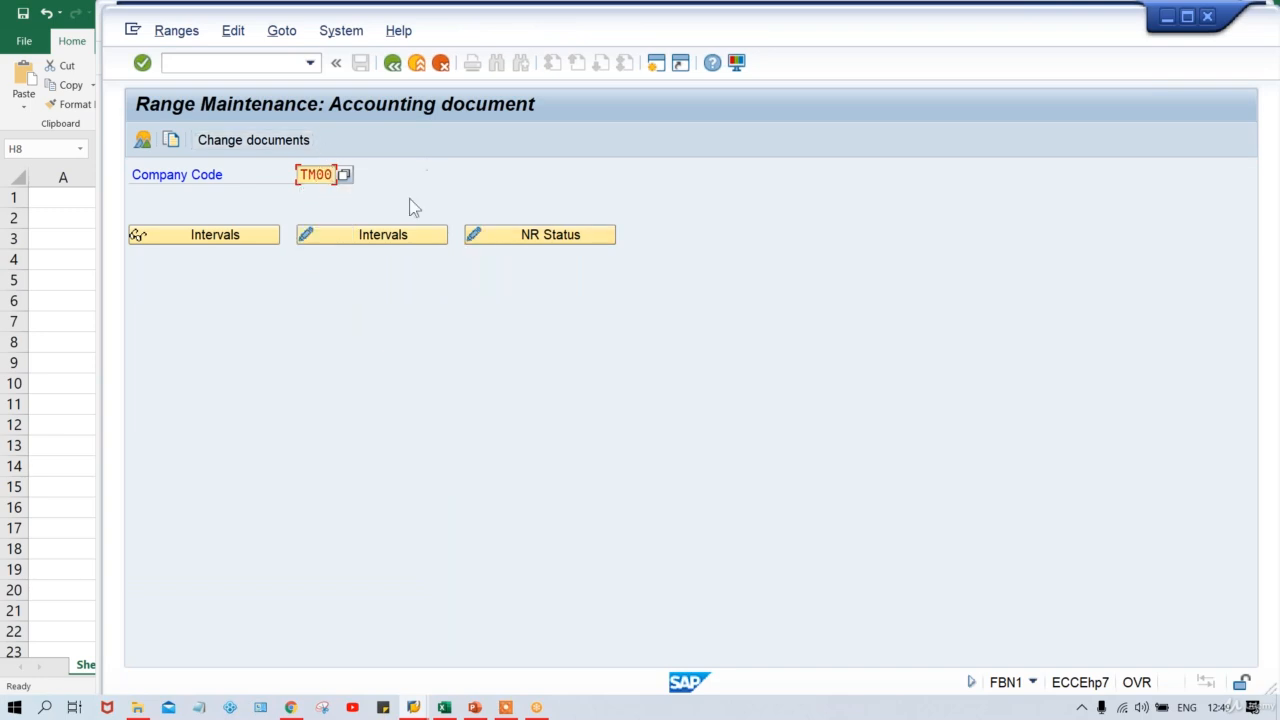
left_click(387, 238)
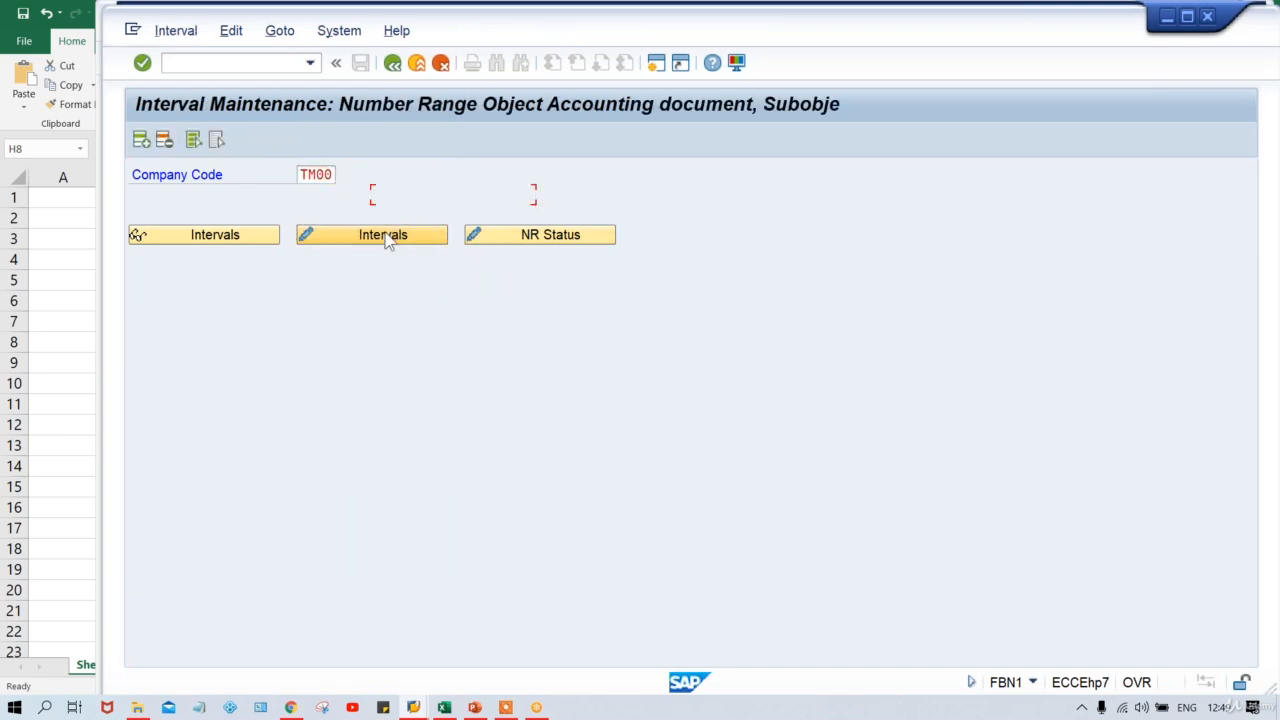
left_click_drag(313, 197, 256, 196)
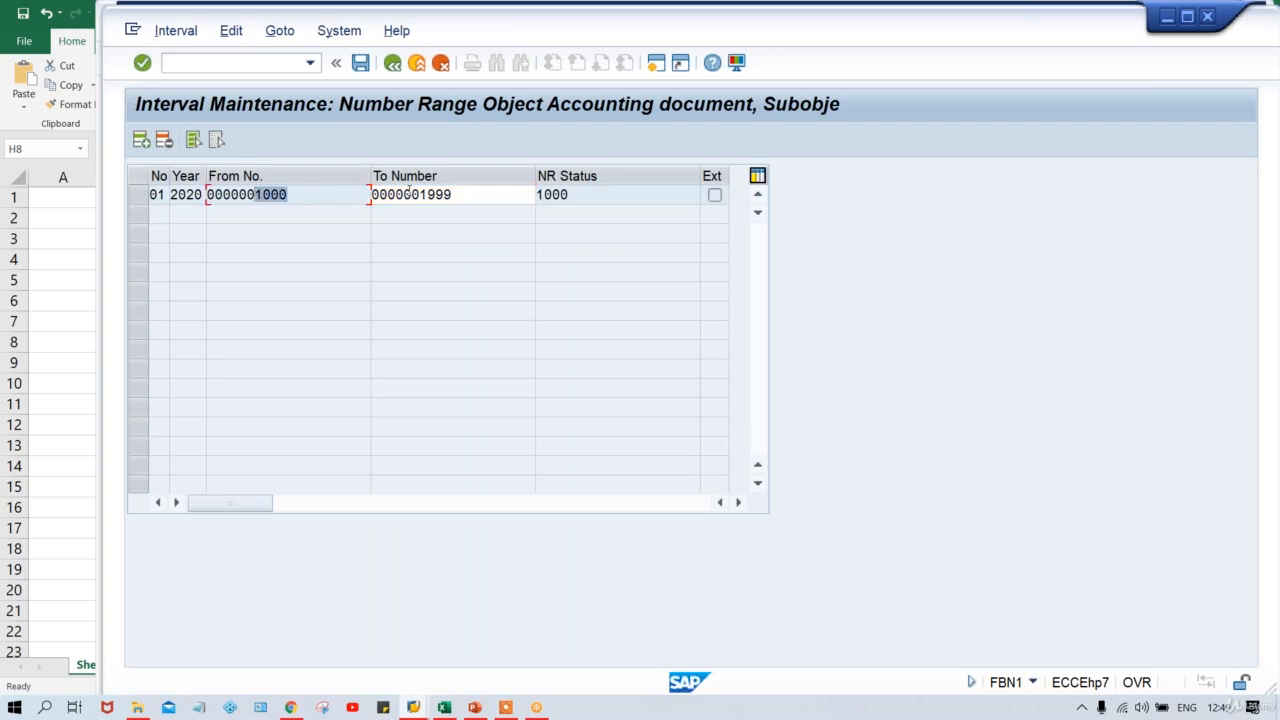
left_click(458, 195)
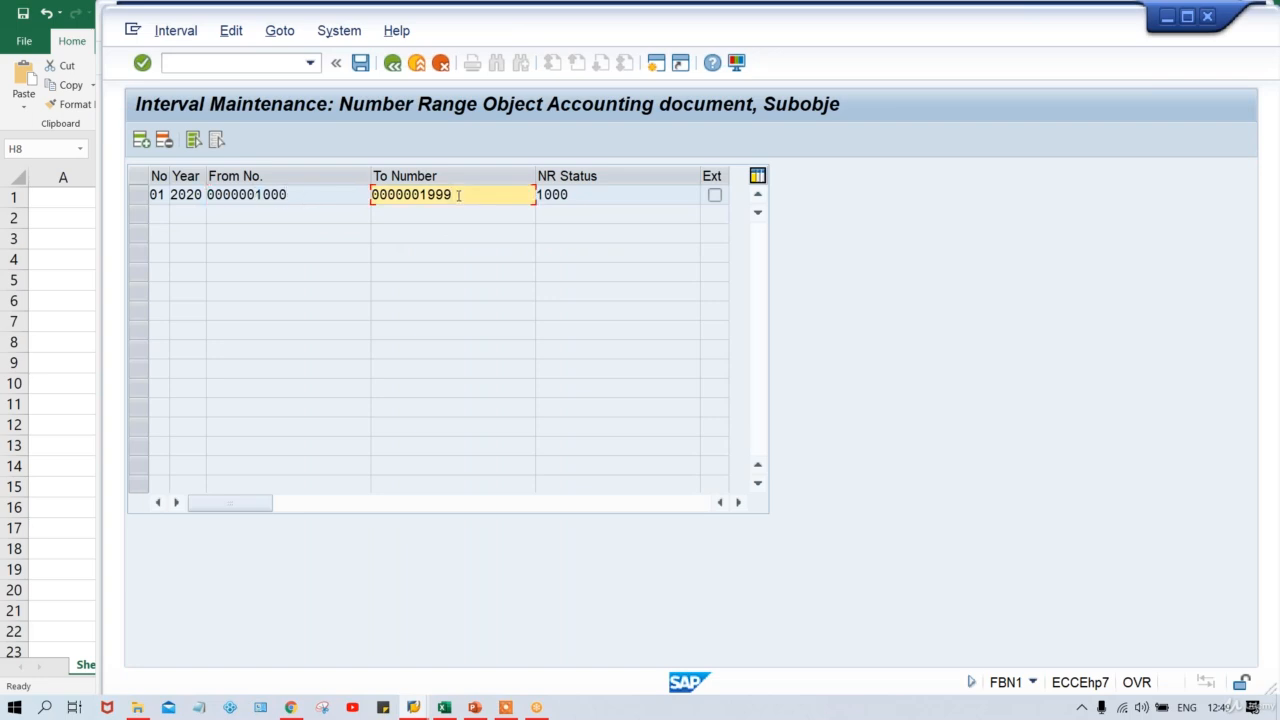
left_click_drag(600, 197, 506, 198)
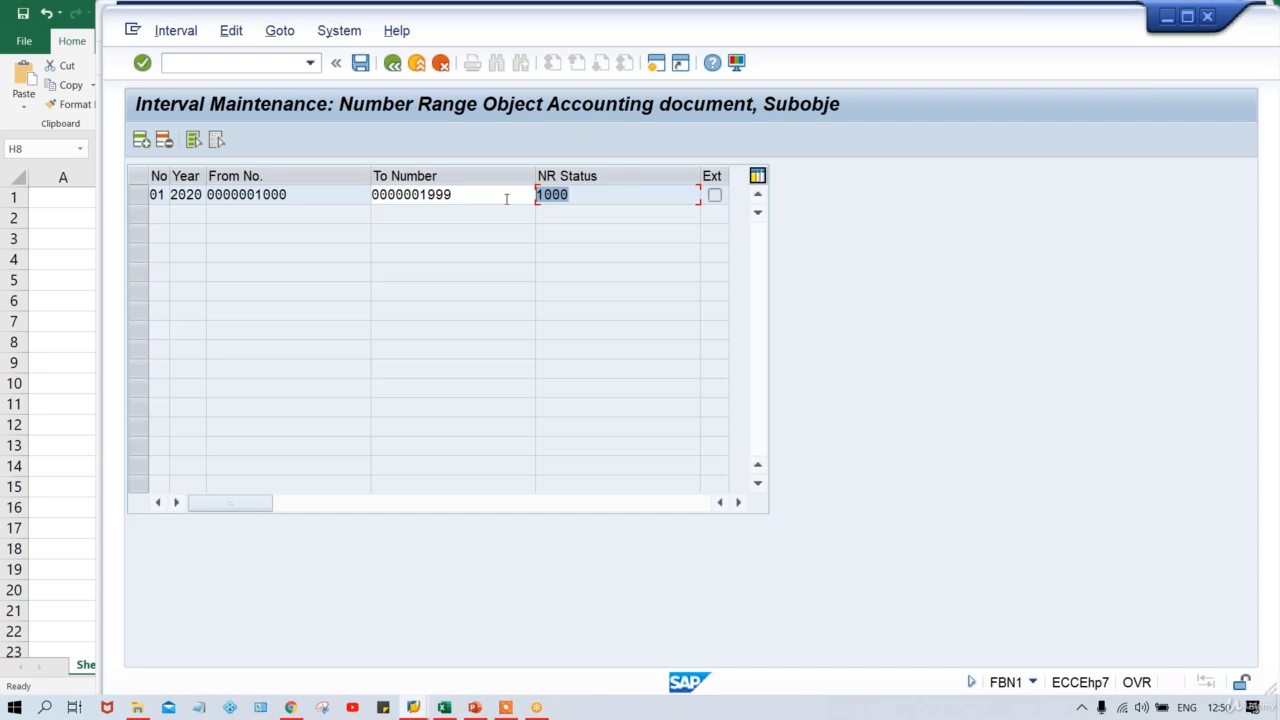
left_click(595, 199)
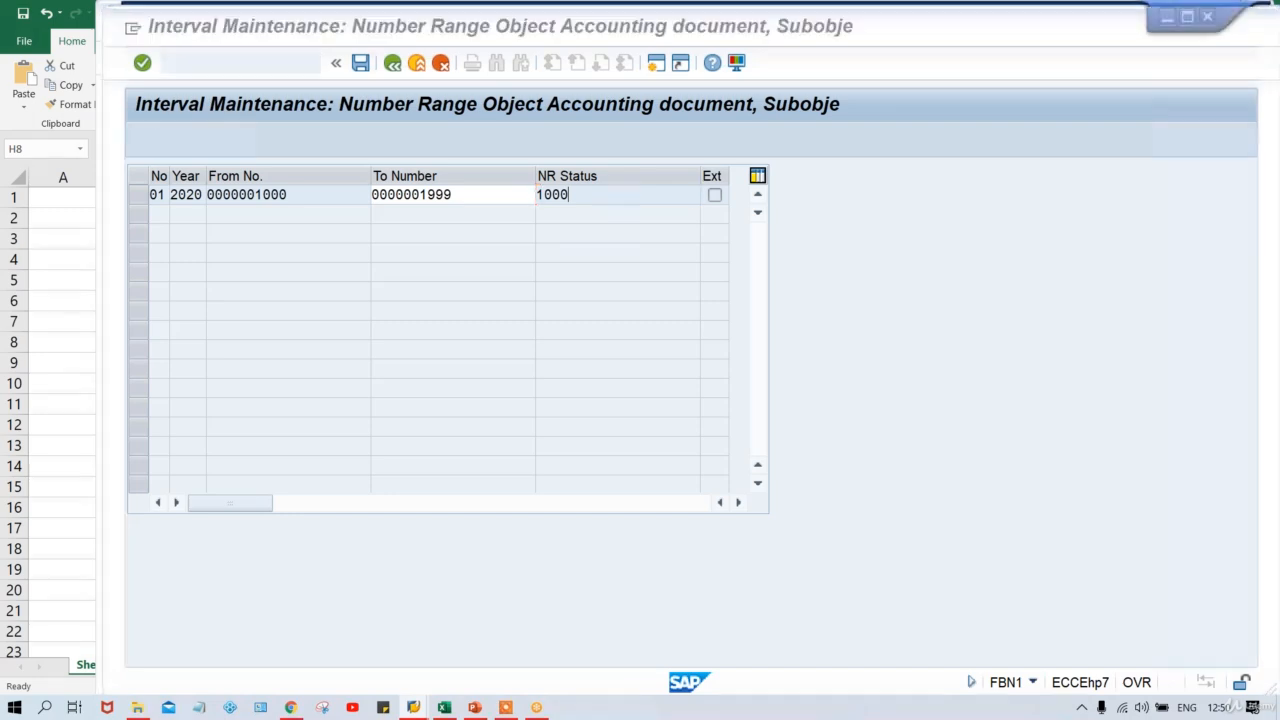
- Switch back to the FB50 document overview, return to the entry screen and post the G/L document
key("alt+Tab")
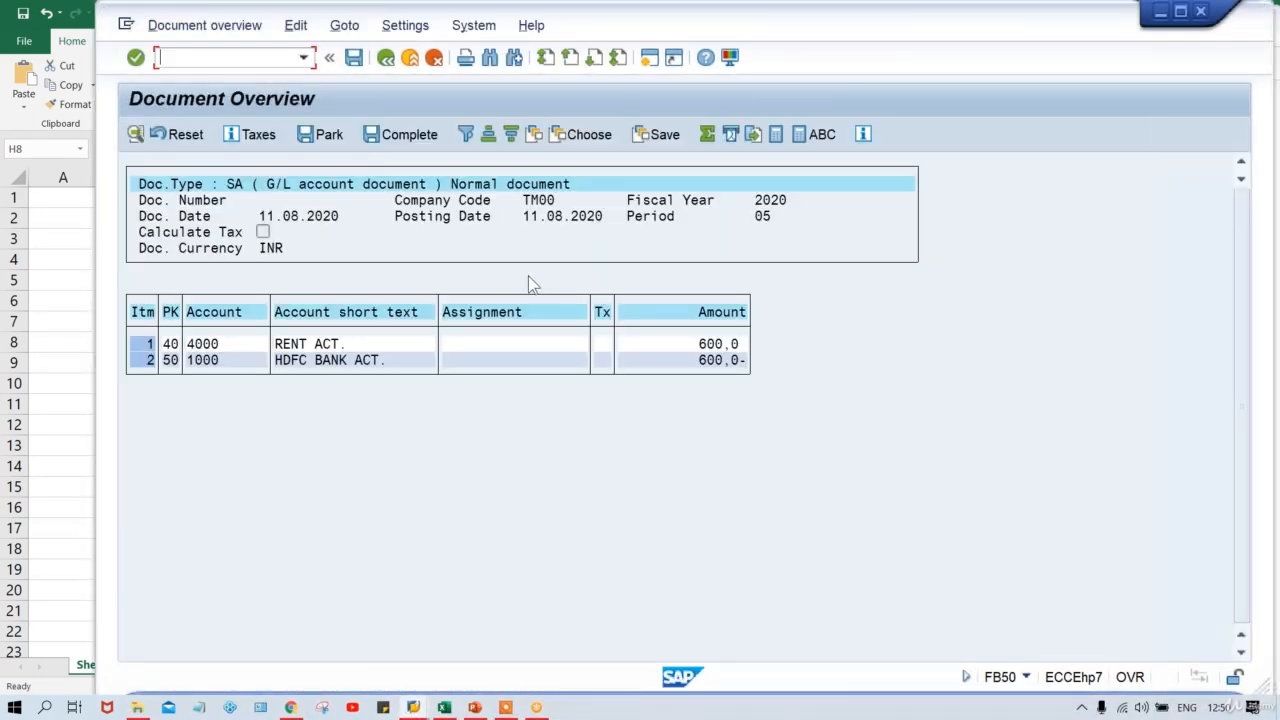
key("F3")
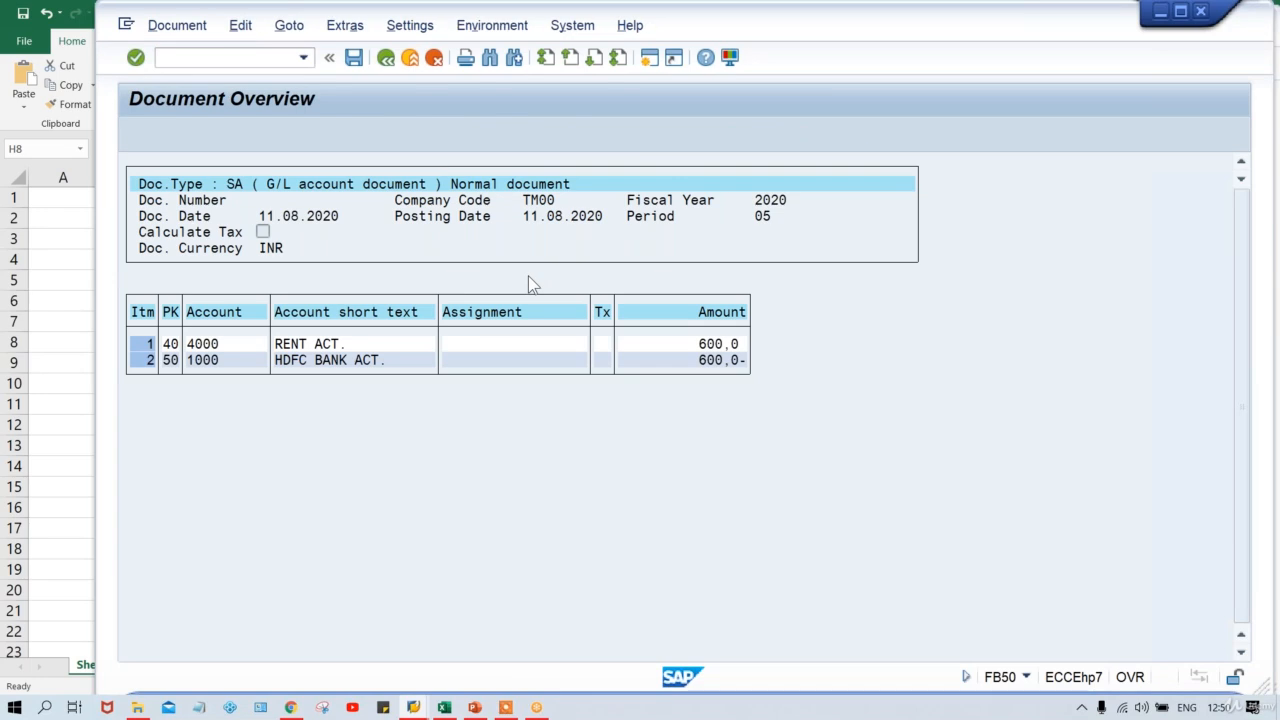
key("ctrl+s")
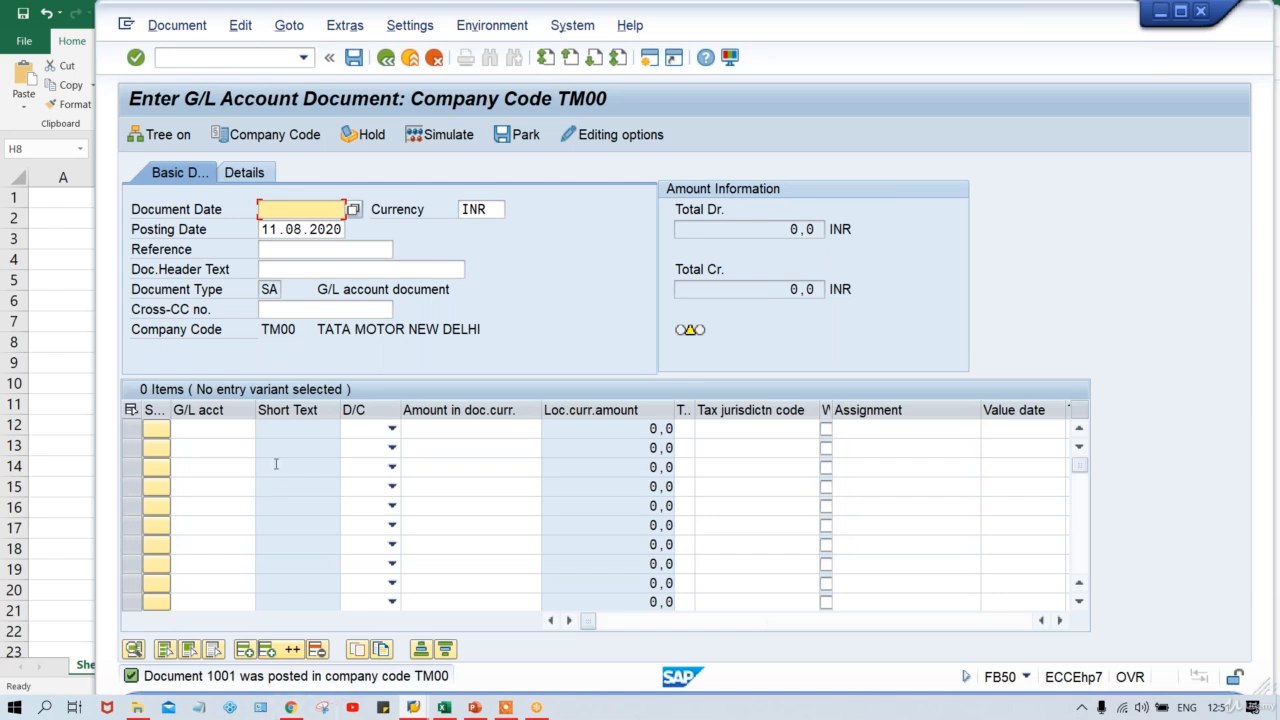
- Check the document type in FB50, then return to the FBN1 session and review the interval's from number, to number and status
left_click(268, 289)
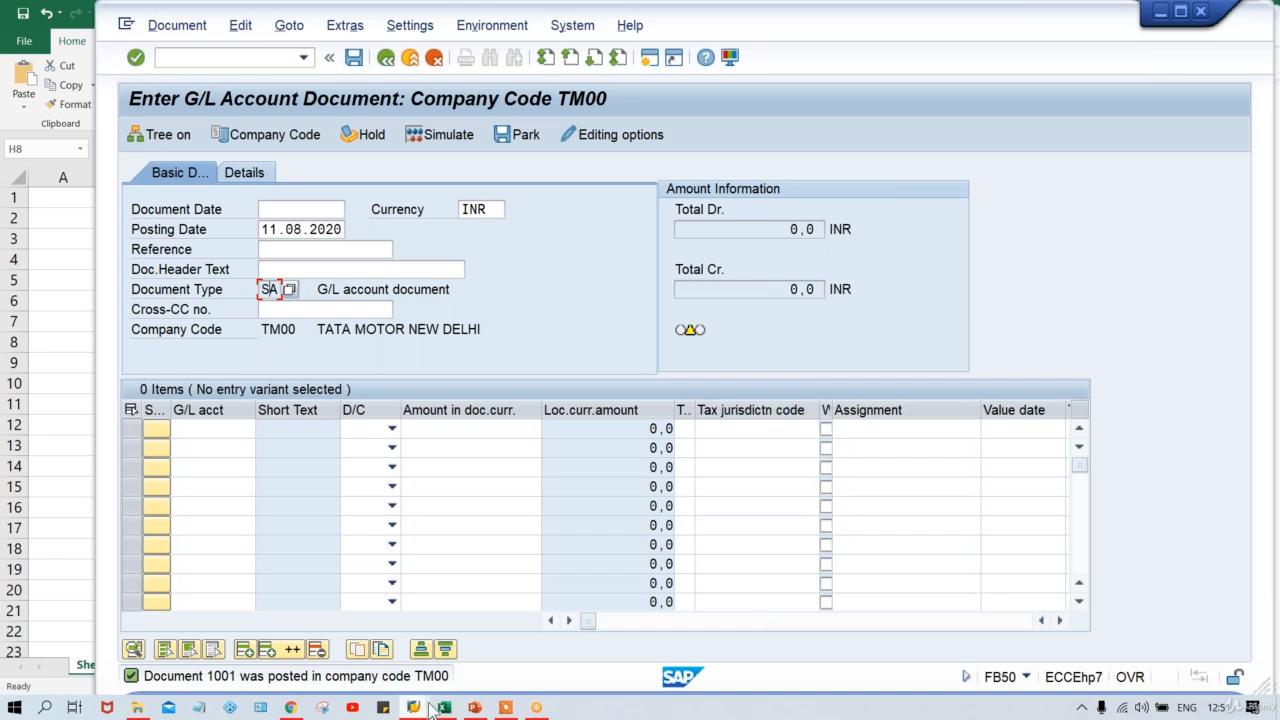
mouse_move(430, 708)
left_click(548, 652)
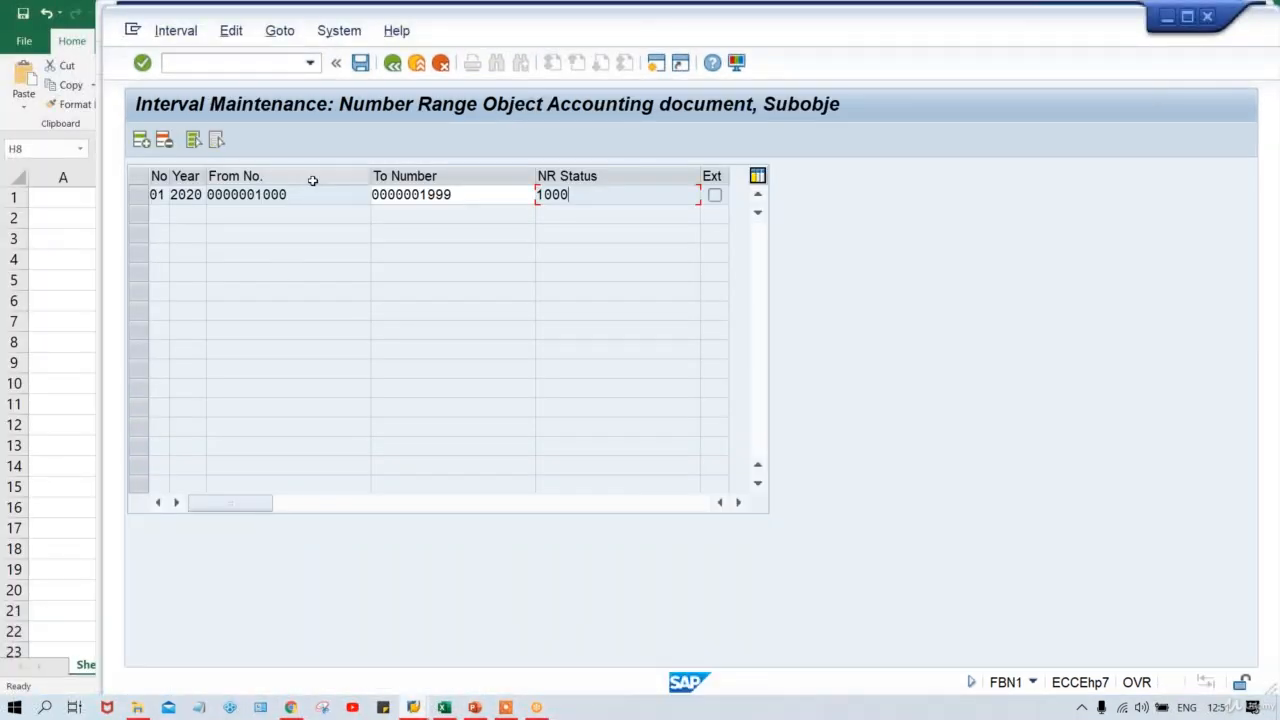
left_click(262, 194)
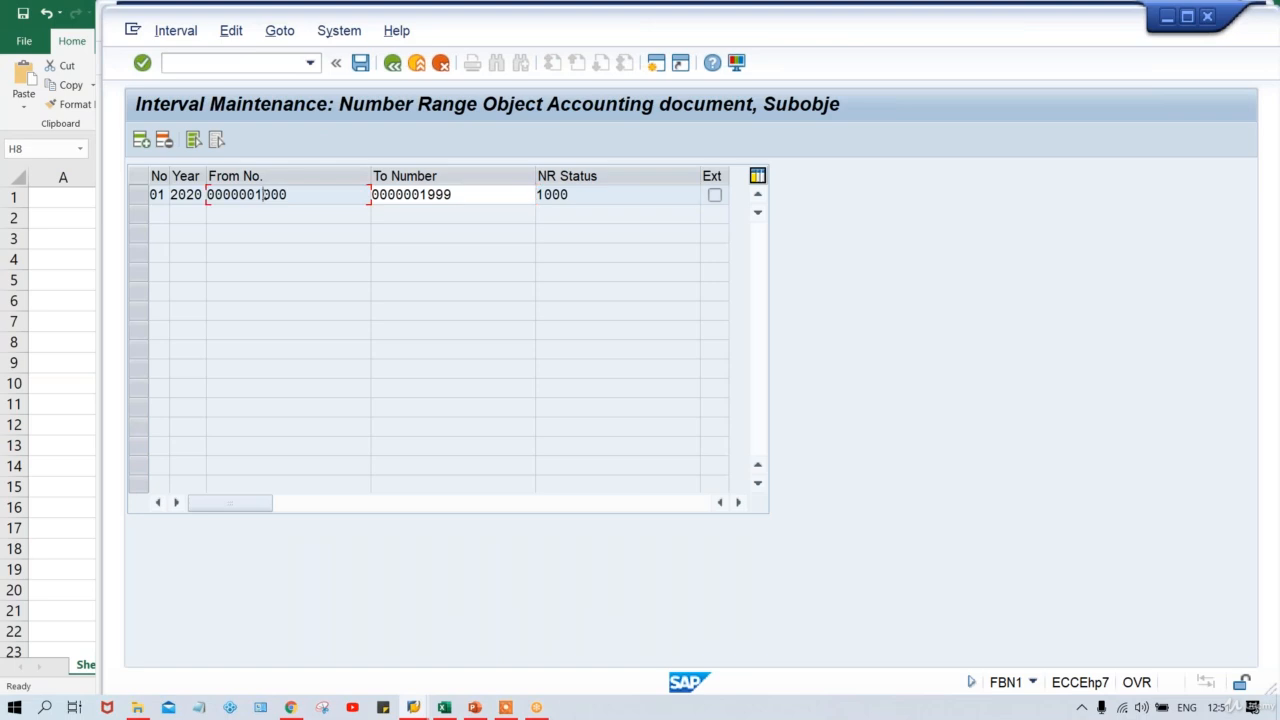
left_click(464, 187)
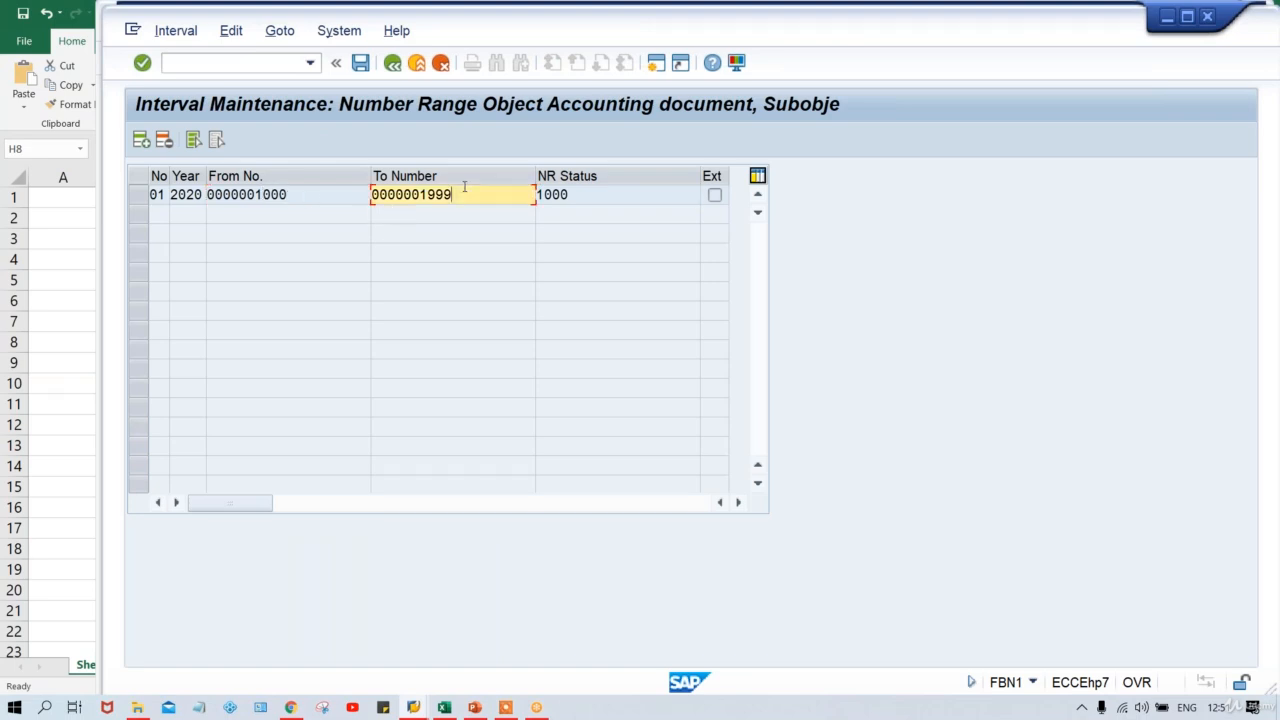
left_click(592, 197)
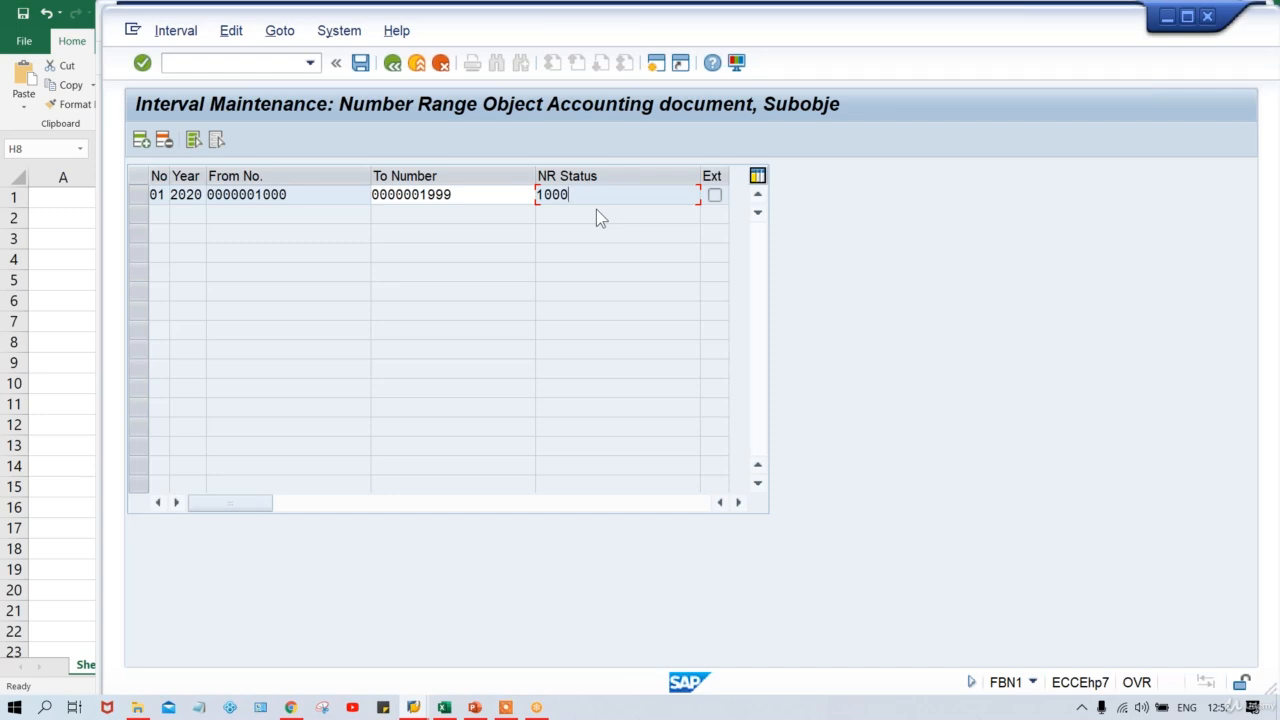
- Leave and reopen the TM00 intervals to refresh them, then check the number status and the external numbering flag
left_click(392, 63)
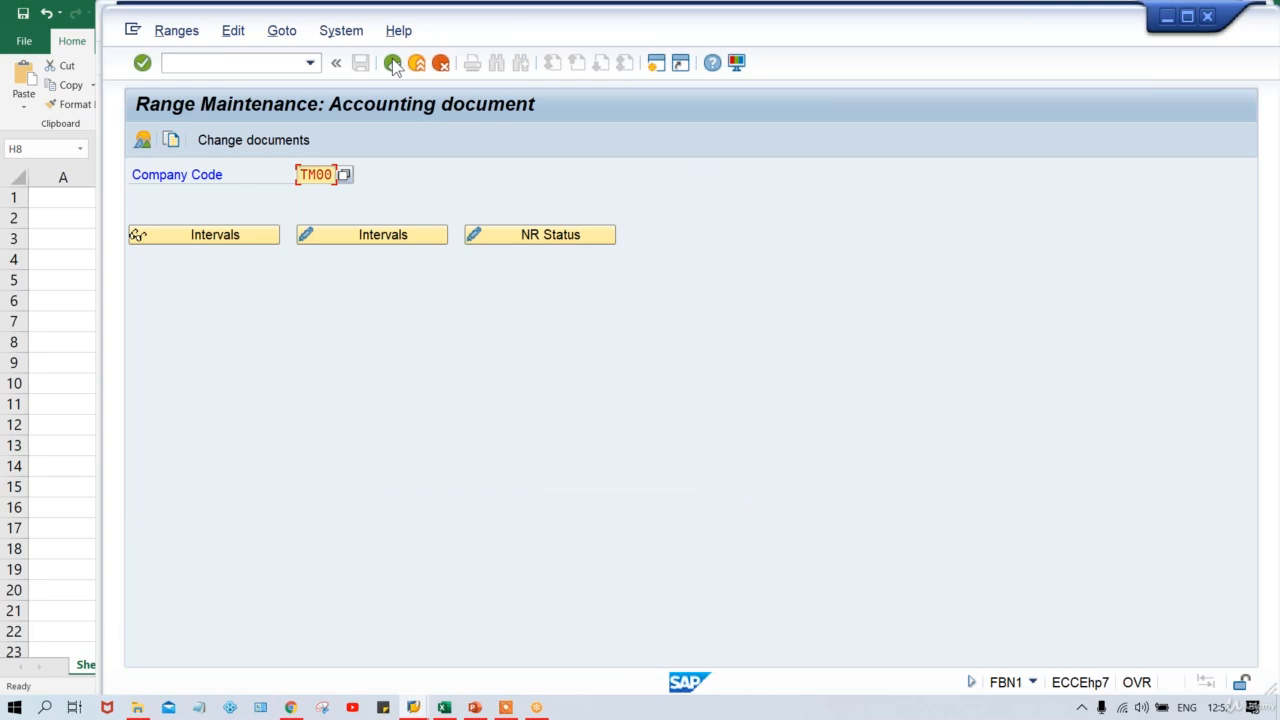
left_click(395, 235)
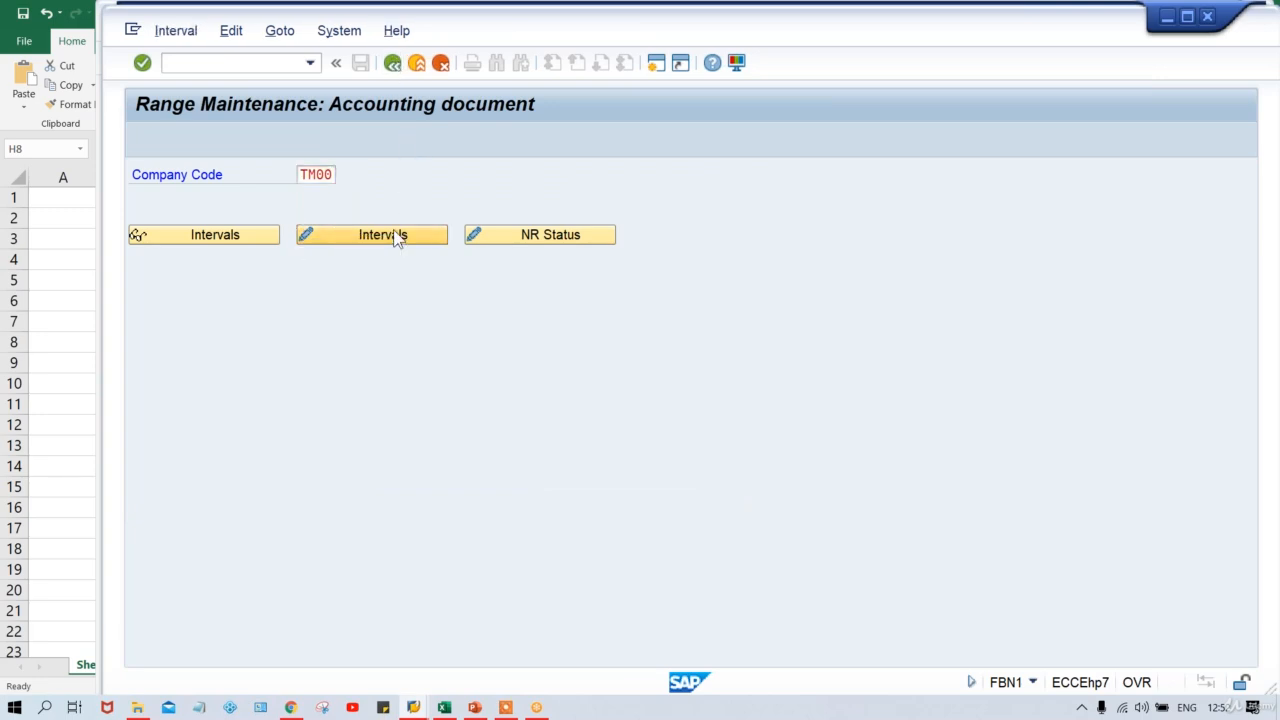
left_click(585, 194)
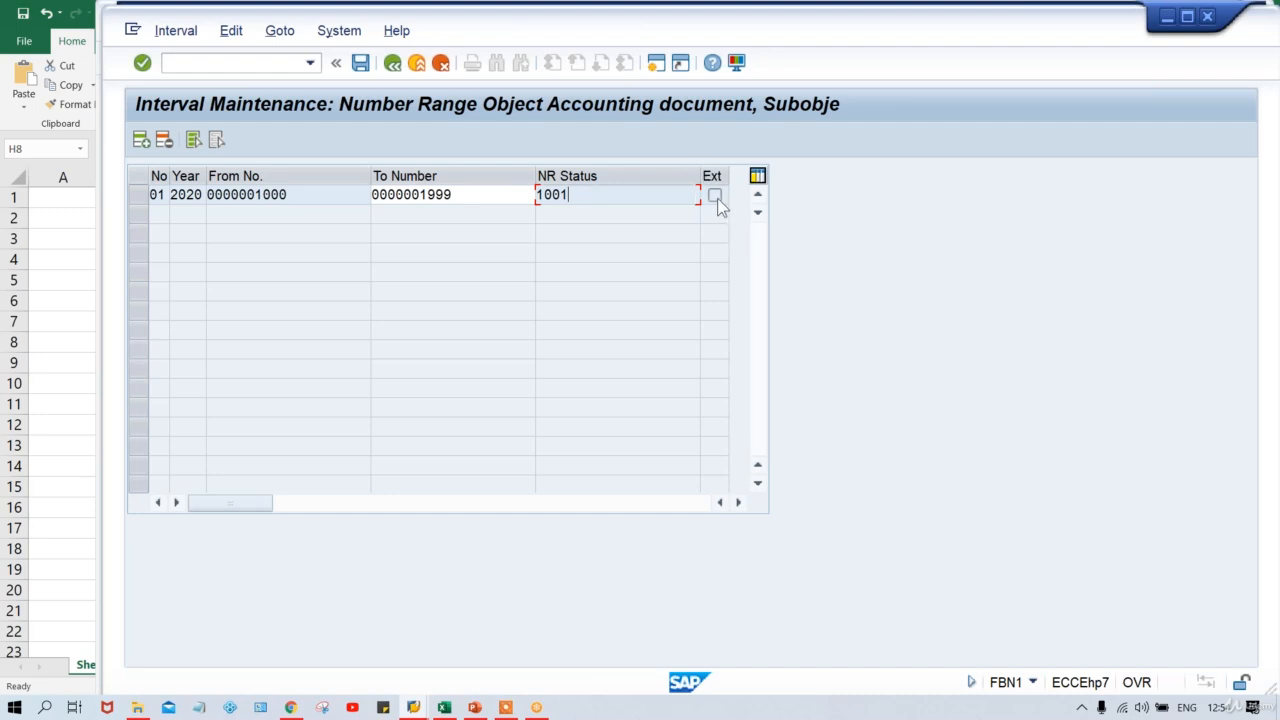
left_click(714, 197)
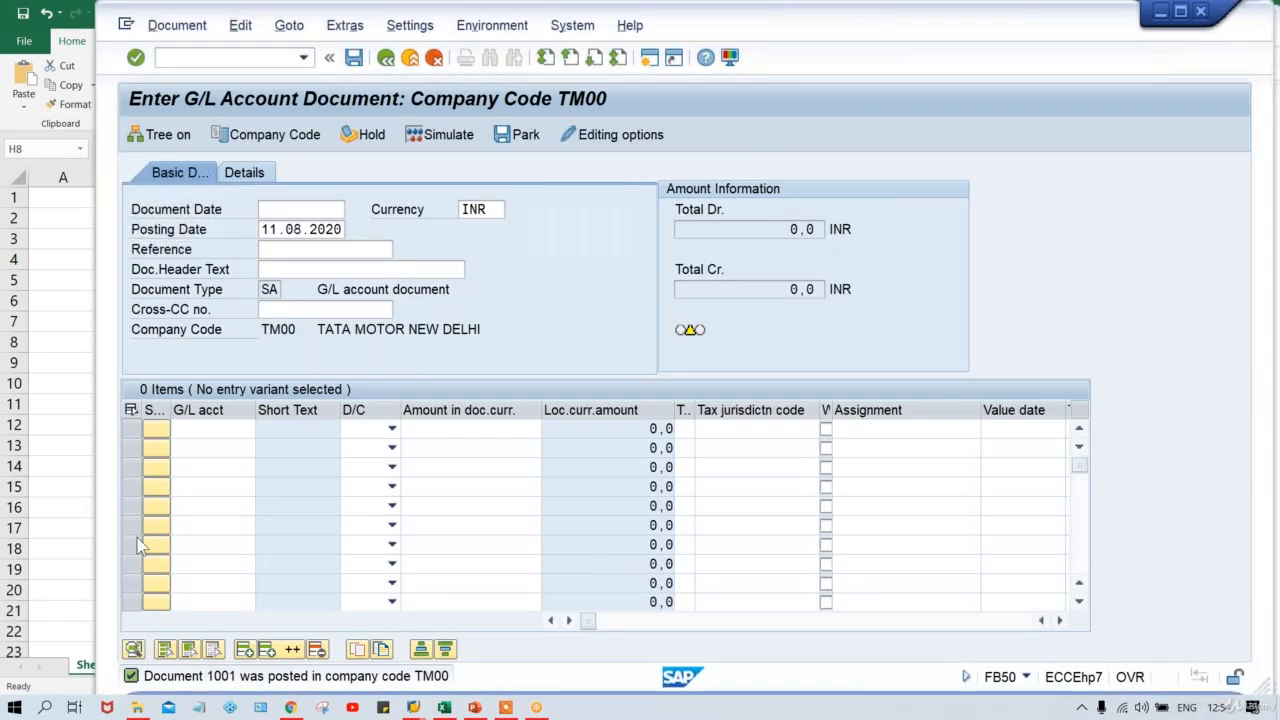
- Return to the FB50 session, look at the debit/credit options of the first line, and display the document just posted
left_click(370, 429)
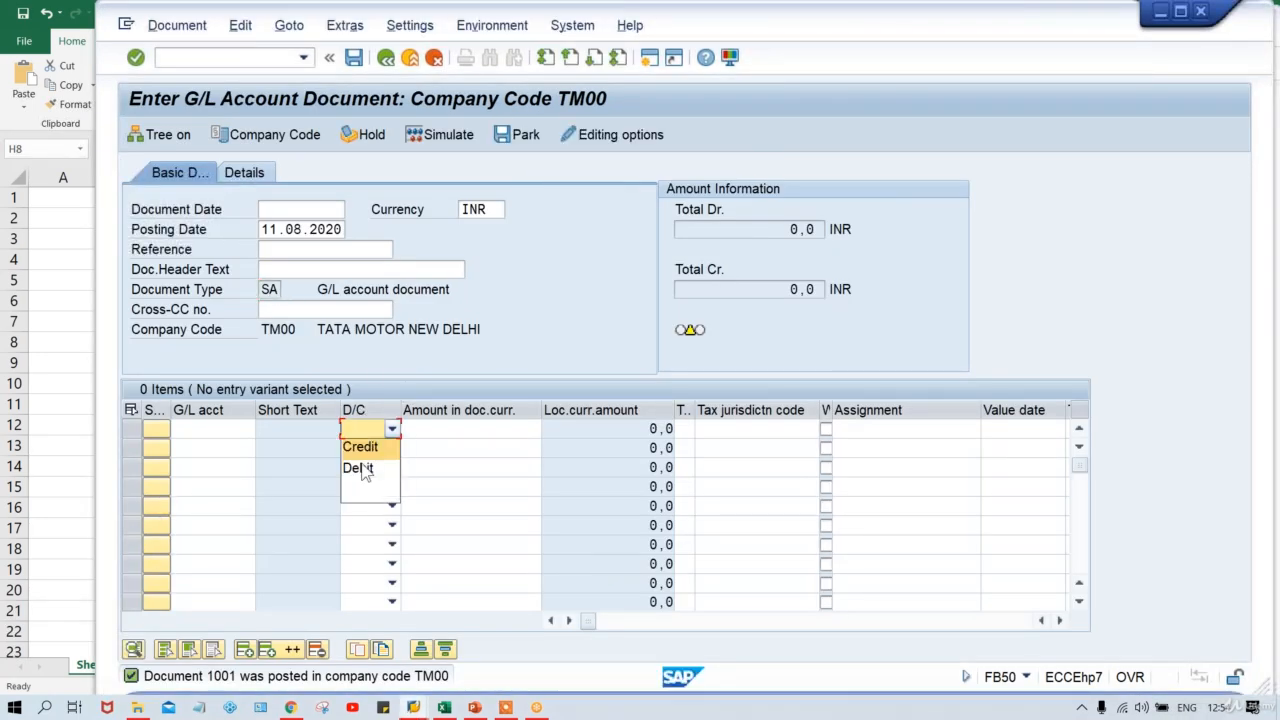
left_click(506, 333)
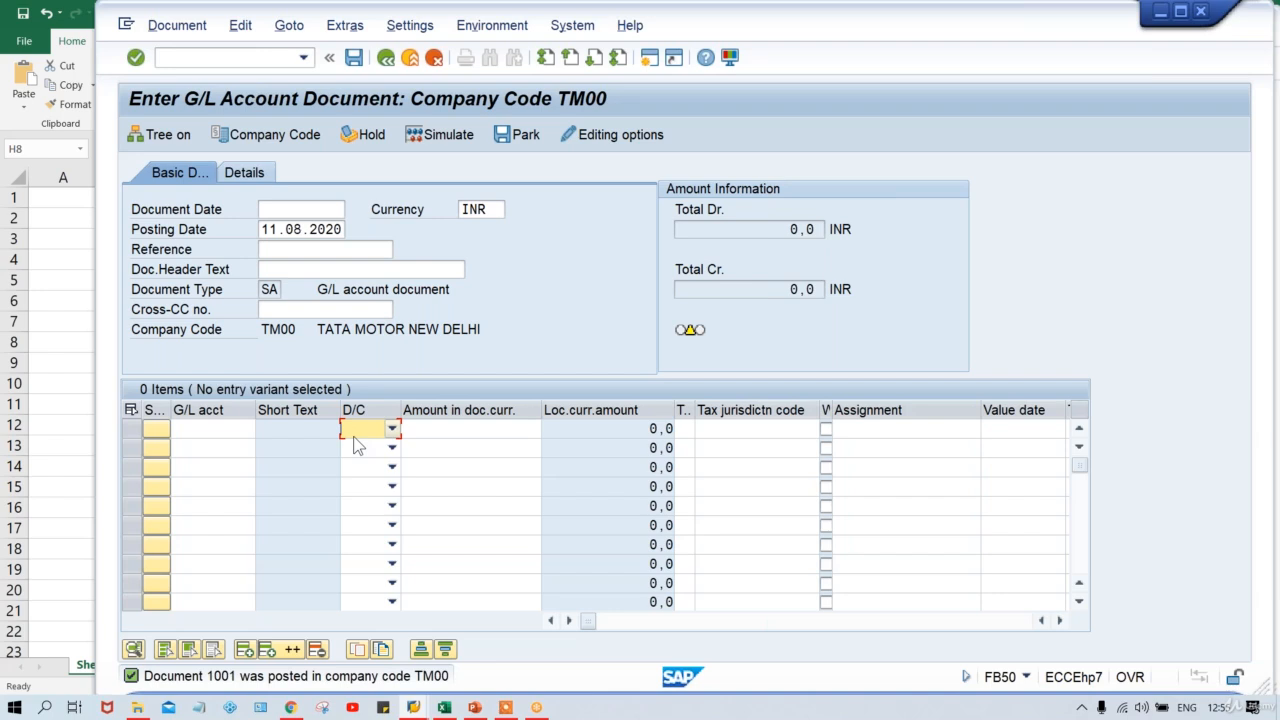
left_click(172, 26)
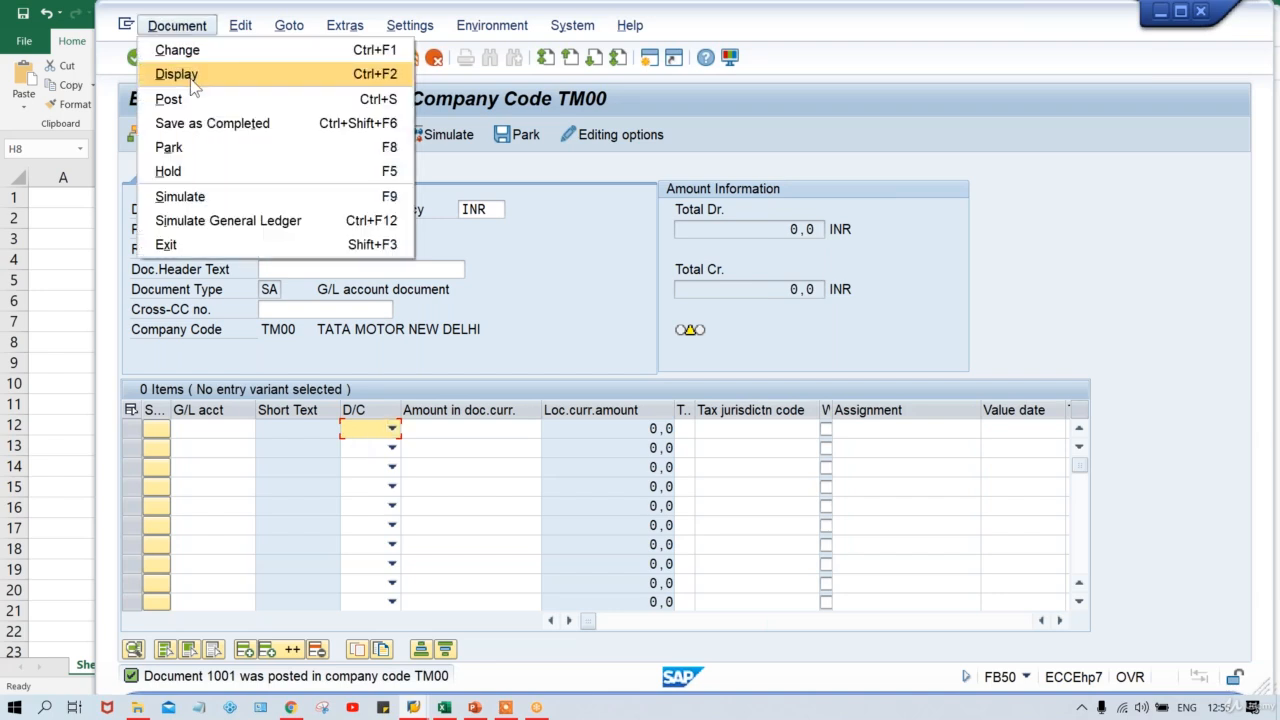
left_click(193, 86)
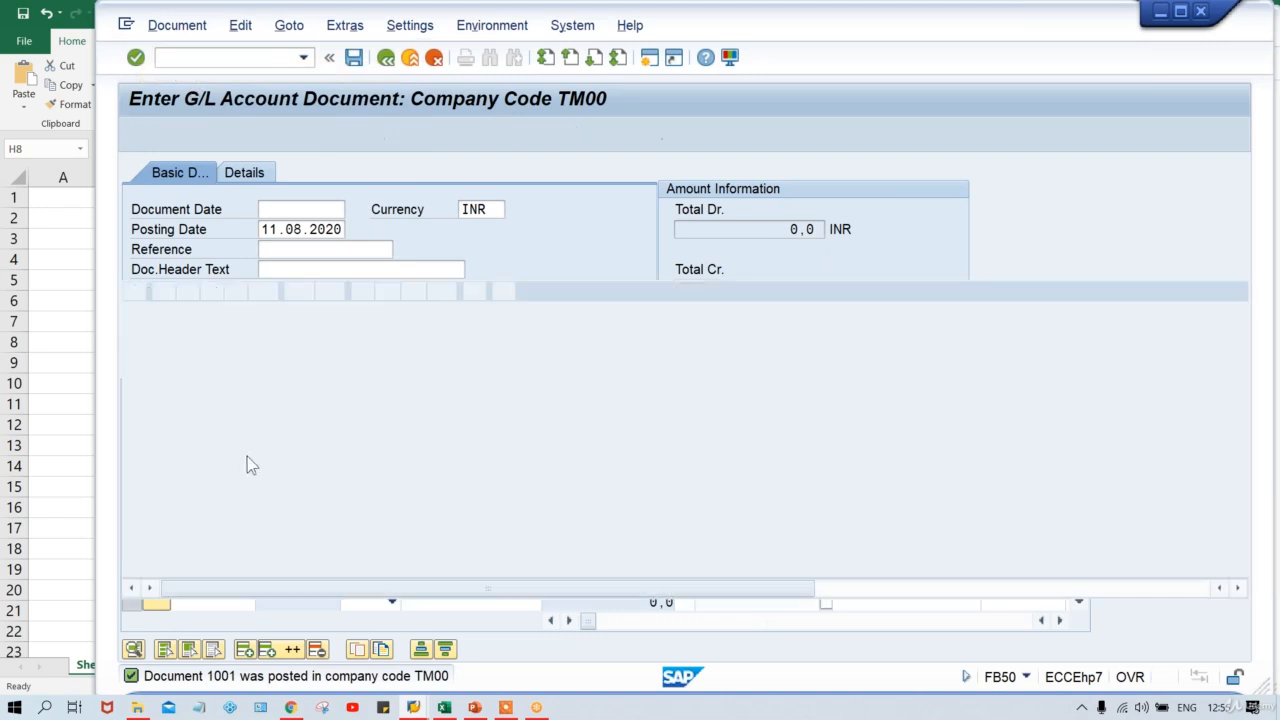